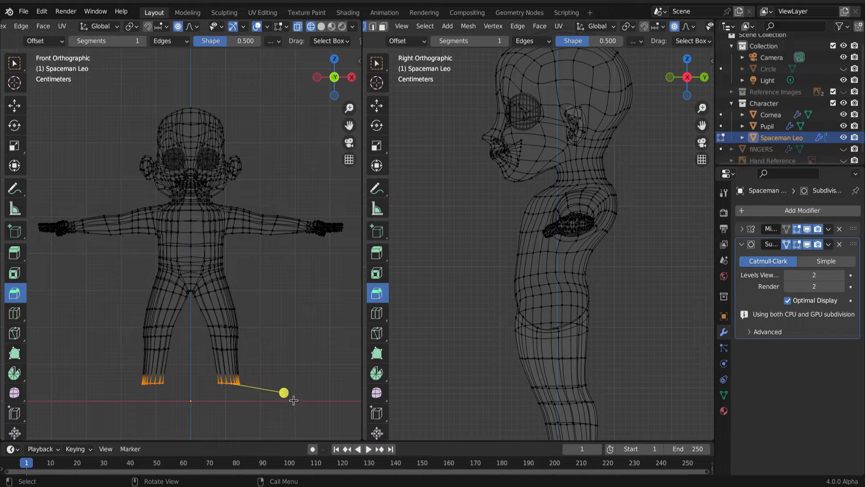
Step: Extrude the leg's bottom loop straight down twice along Z
key("KP_Decimal")
key("g")
key("z")
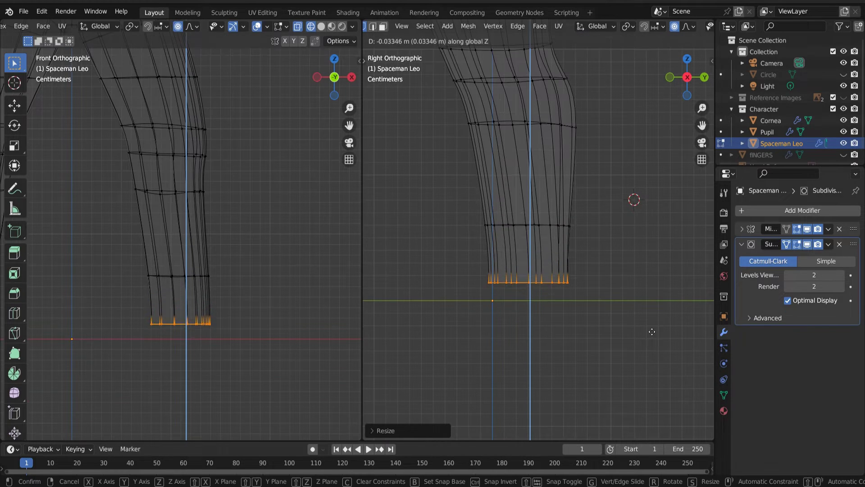
left_click(645, 287)
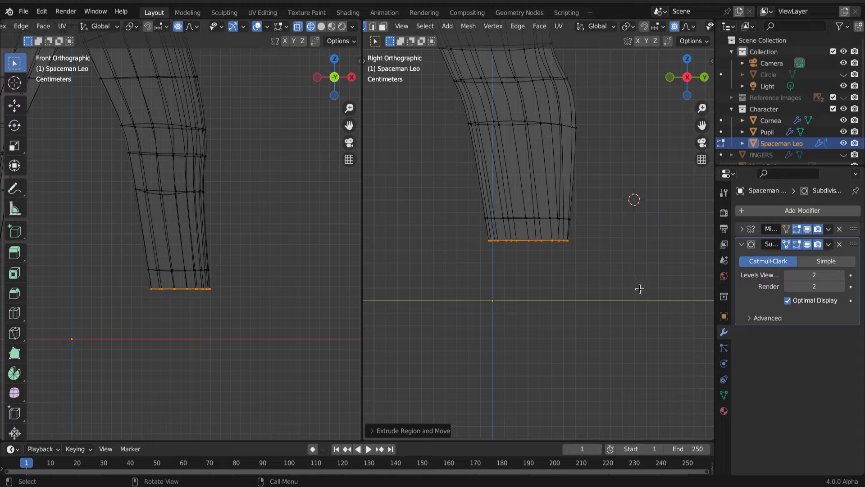
key("e")
key("z")
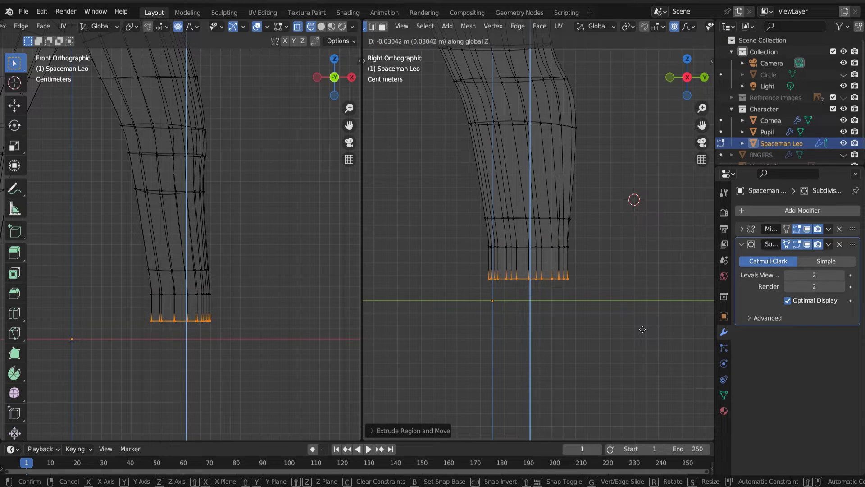
left_click(639, 307)
Step: Widen the bottom loop along Y with proportional falloff and begin tilting it
key("s")
key("y")
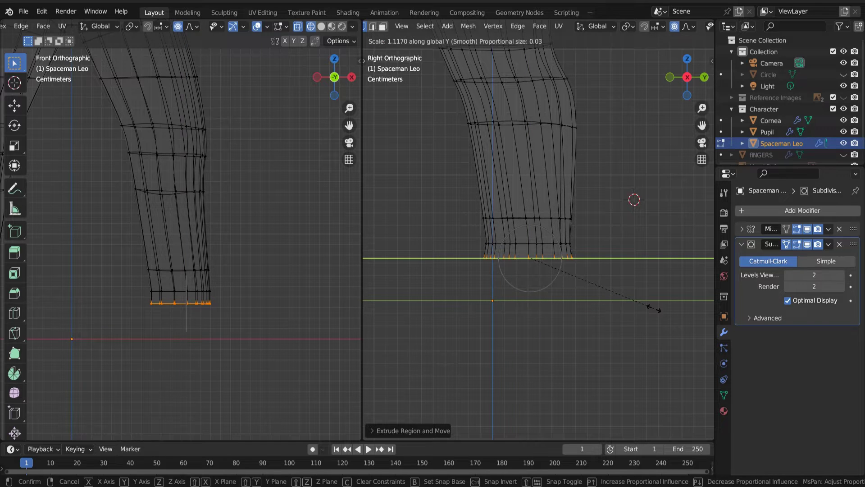
left_click(654, 307)
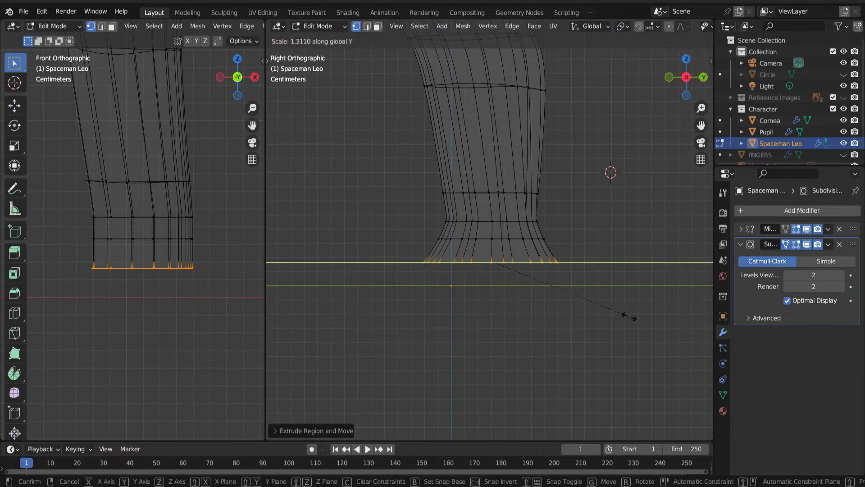
left_click(628, 314)
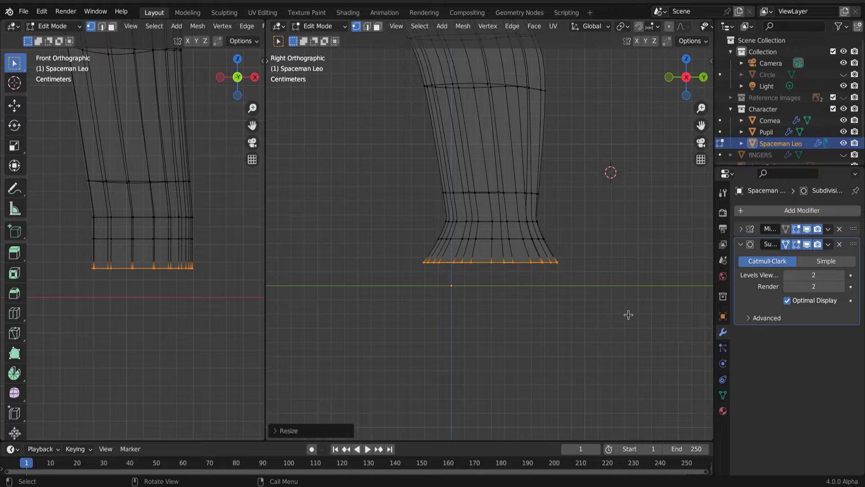
key("r")
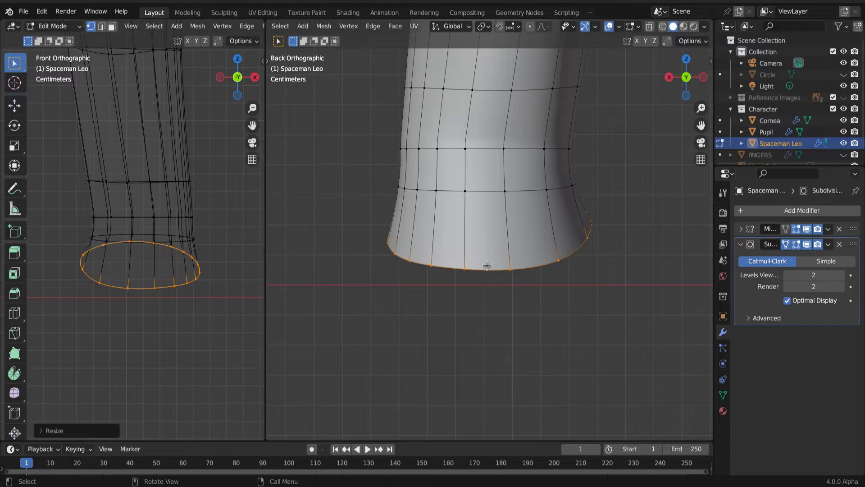
Step: Select the seven edges along the front of the bottom rim in edge mode
key("2")
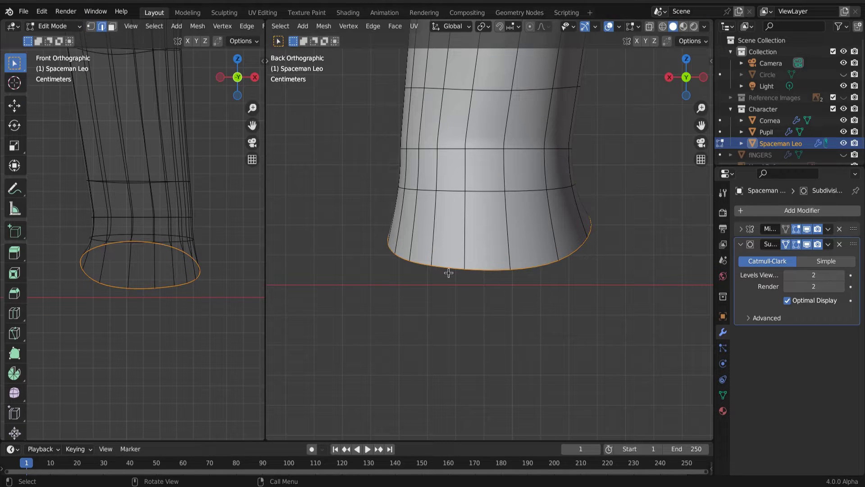
left_click(405, 260)
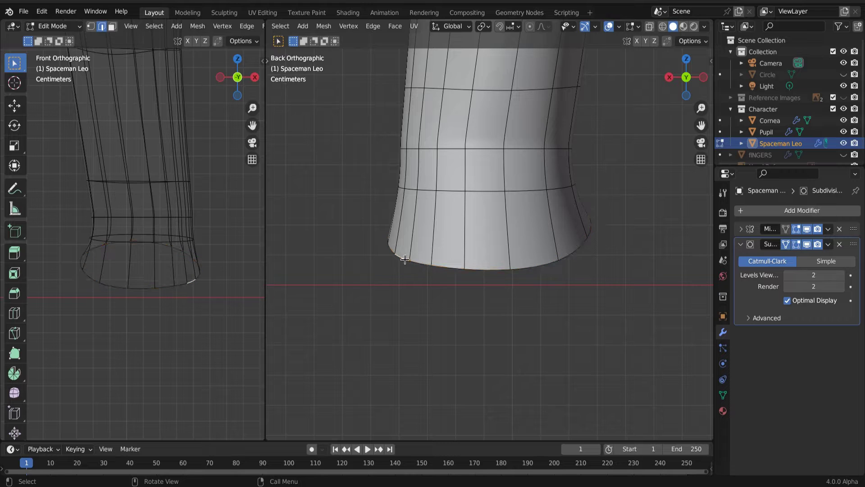
left_click(423, 263, "shift")
left_click(449, 267, "shift")
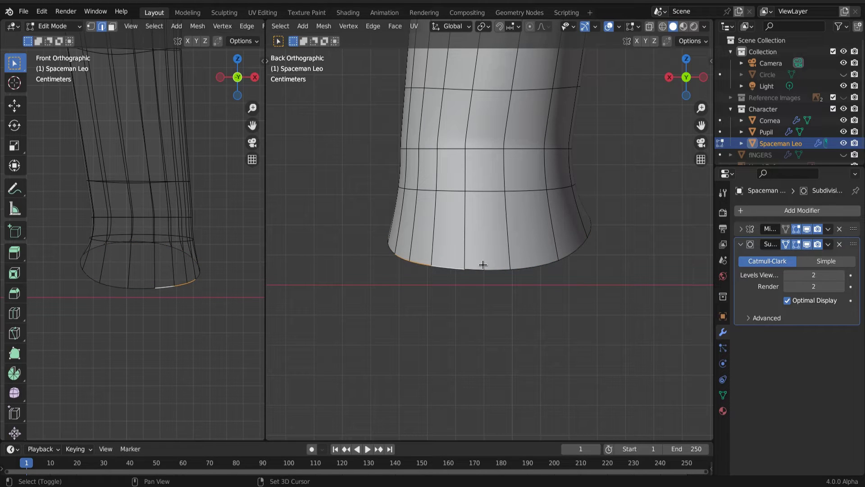
left_click(482, 268, "shift")
left_click(529, 261, "shift")
left_click(573, 247, "shift")
left_click(586, 229, "shift")
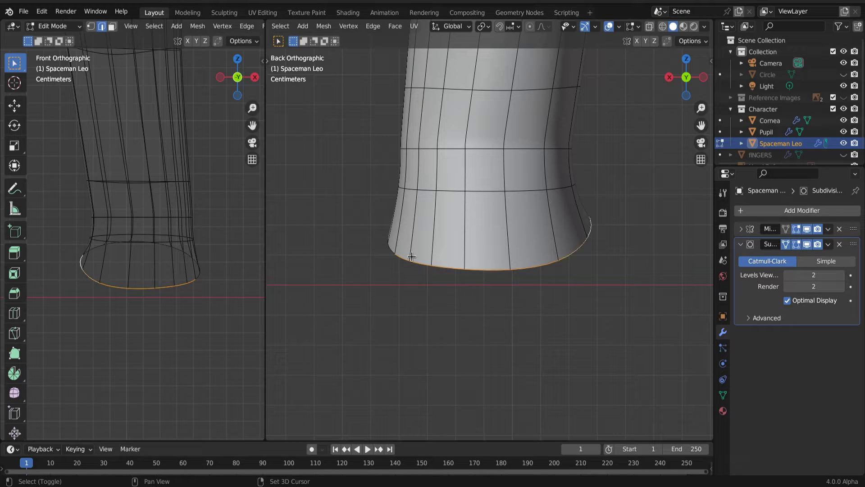
Step: In Right view, extrude the selected rim edges forward twice to begin the foot
key("KP_3")
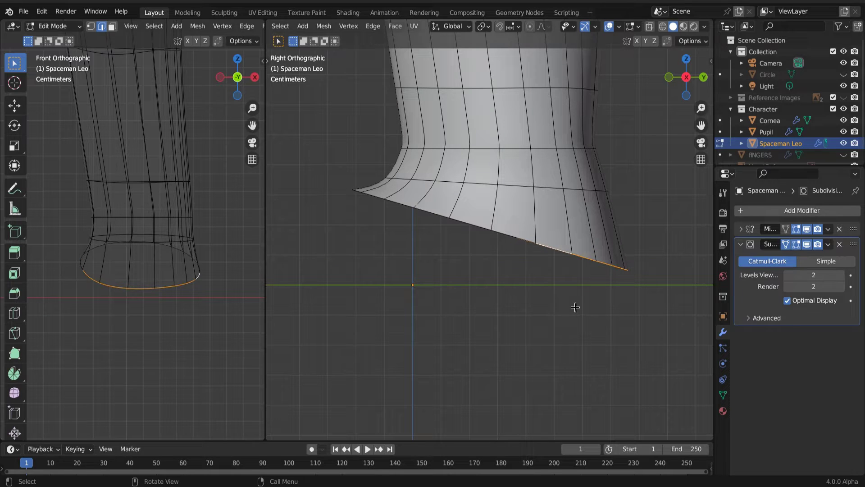
key("e")
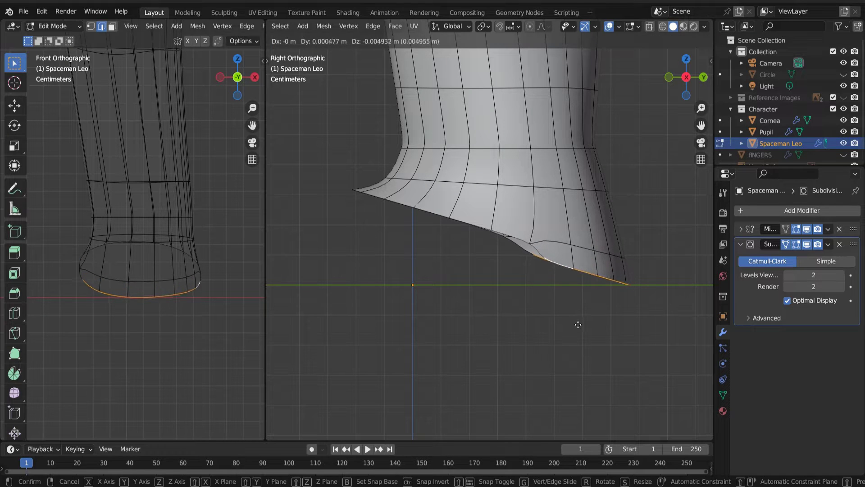
left_click(461, 297)
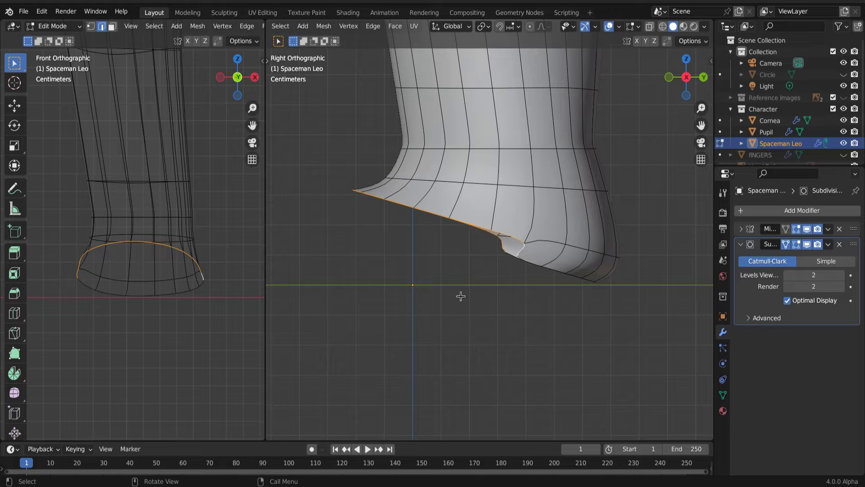
key("e")
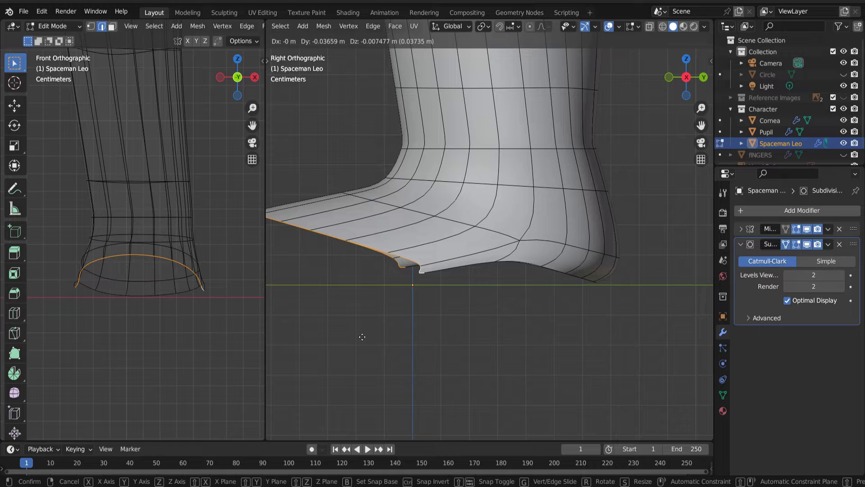
Step: Finish the forward foot extrusion and, with proportional editing on, flatten the toe edge along Z
left_click(362, 337)
key("o")
scroll(432, 420, "down", 2)
key("g")
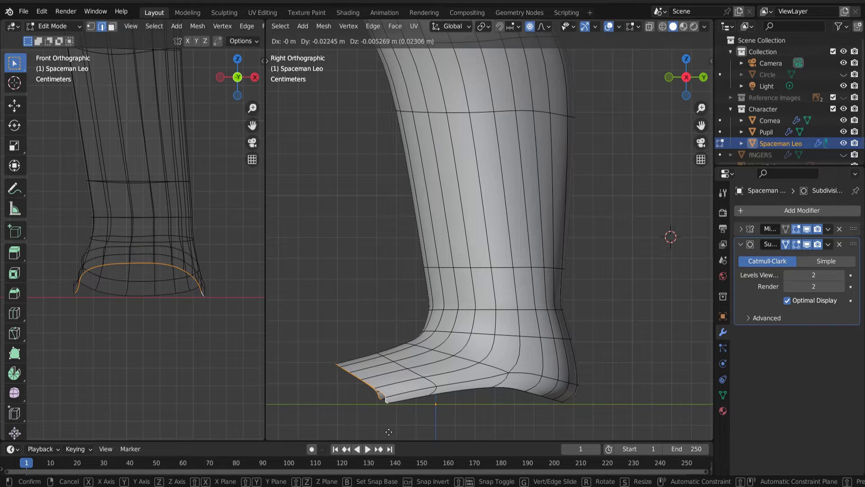
key("Escape")
key("s")
key("z")
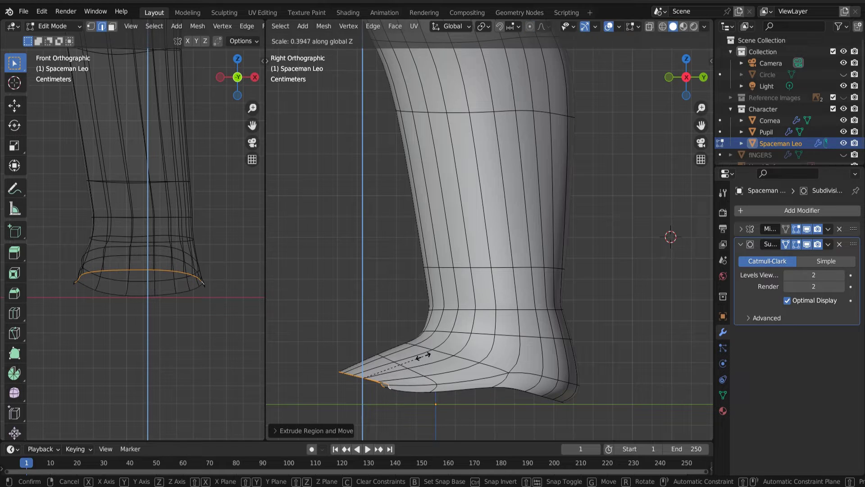
left_click(467, 377)
Step: Scale and reposition the toe edge, then extrude it and square off the tip along Y
key("s")
key("y")
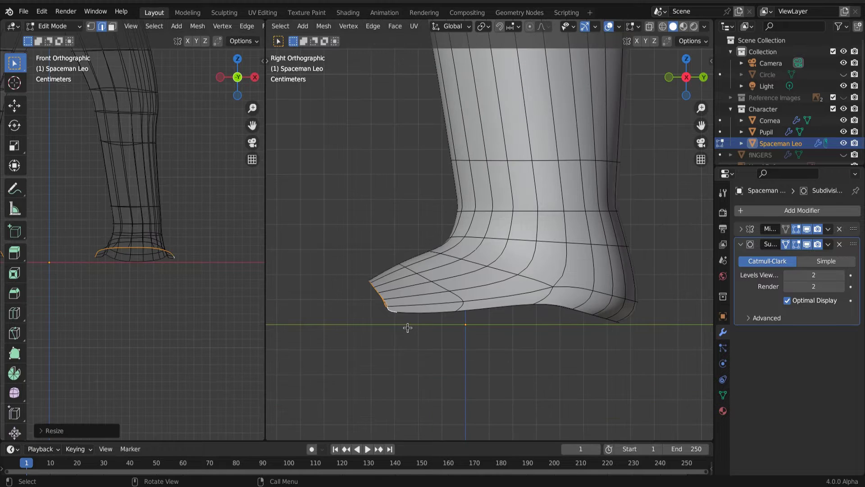
key("g")
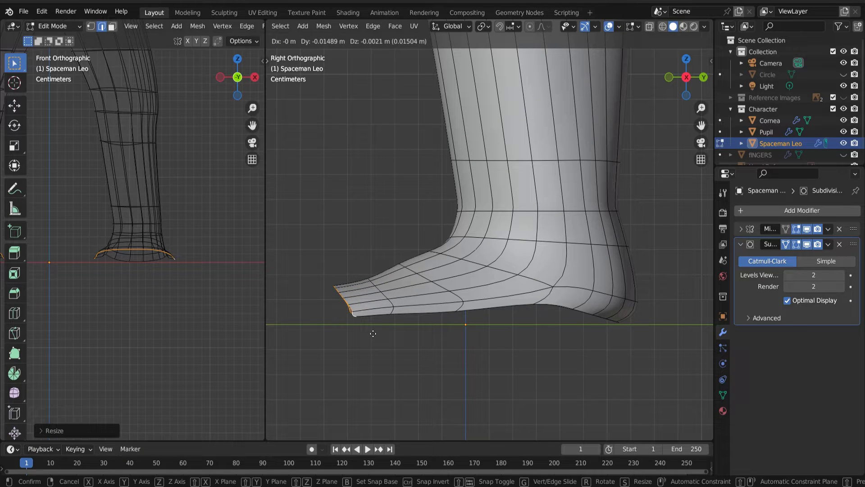
left_click(374, 333)
key("e")
key("s")
key("y")
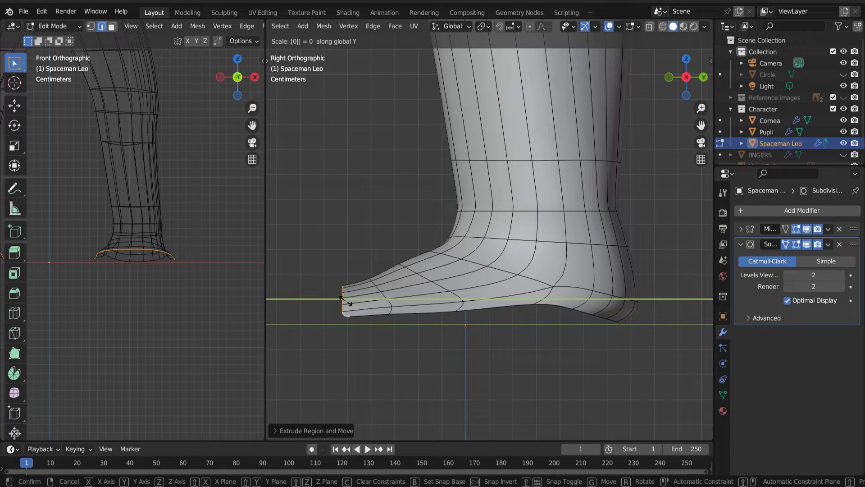
left_click(345, 301)
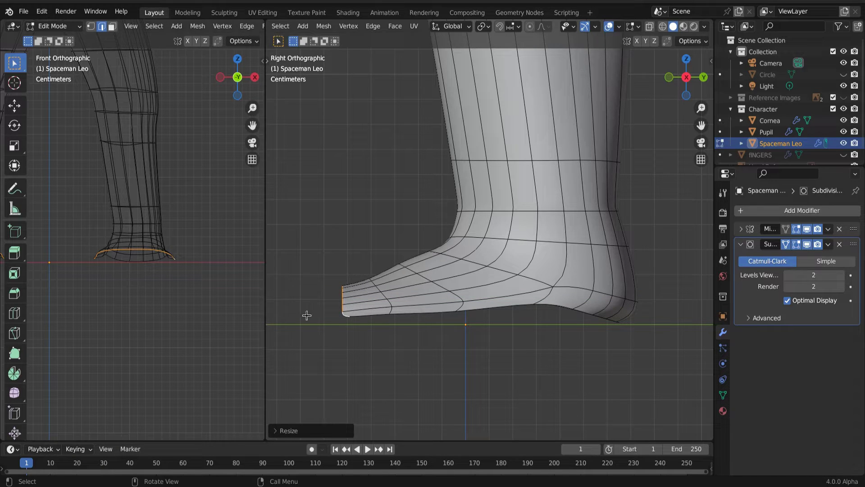
Step: Flatten the sole edge loop level by scaling it to 0 on Z
left_click(412, 311, "alt")
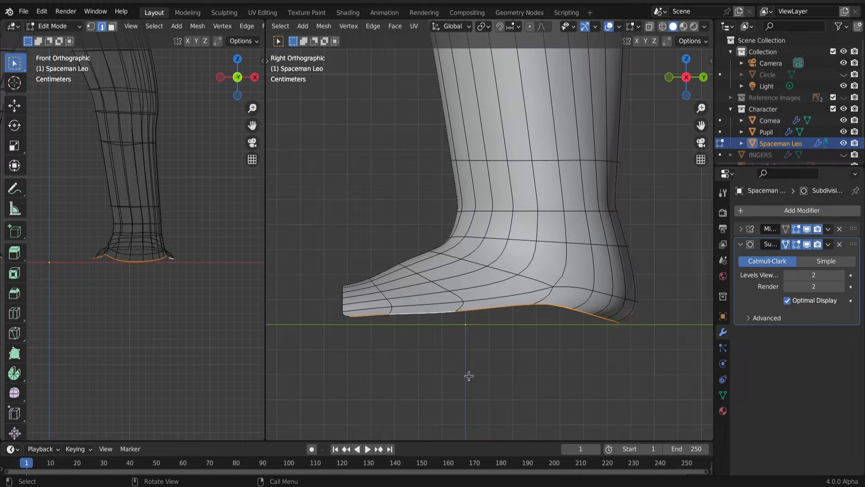
type("sz0")
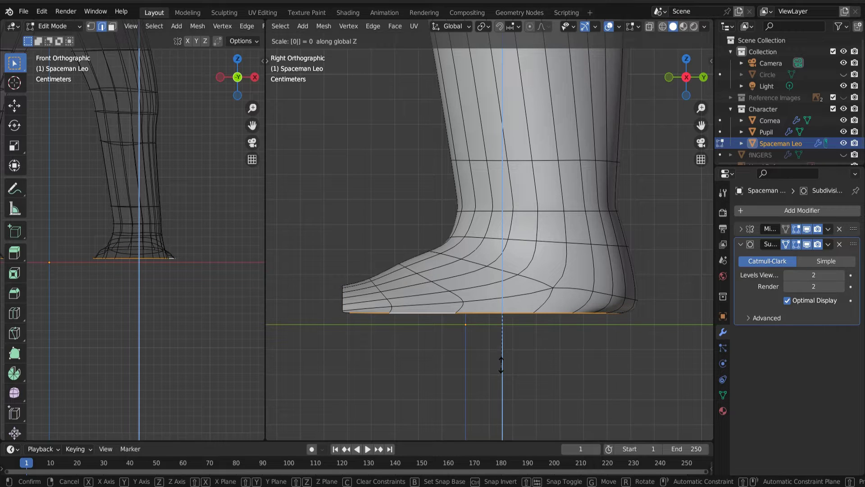
left_click(501, 364)
Step: Lower the flattened sole loop along Z and save the file
key("g")
key("z")
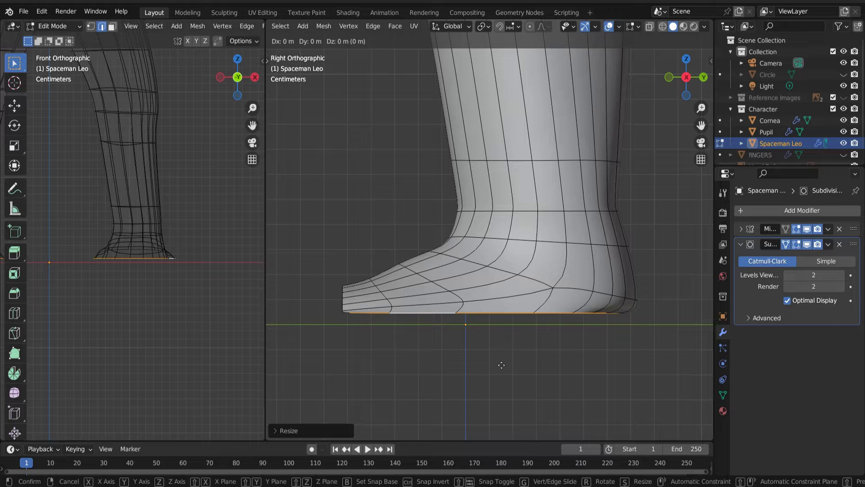
left_click(500, 363)
key("ctrl+s")
Step: Close the foot's open underside with Bridge Edge Loops
scroll(516, 306, "down", 5)
scroll(516, 306, "up", 8)
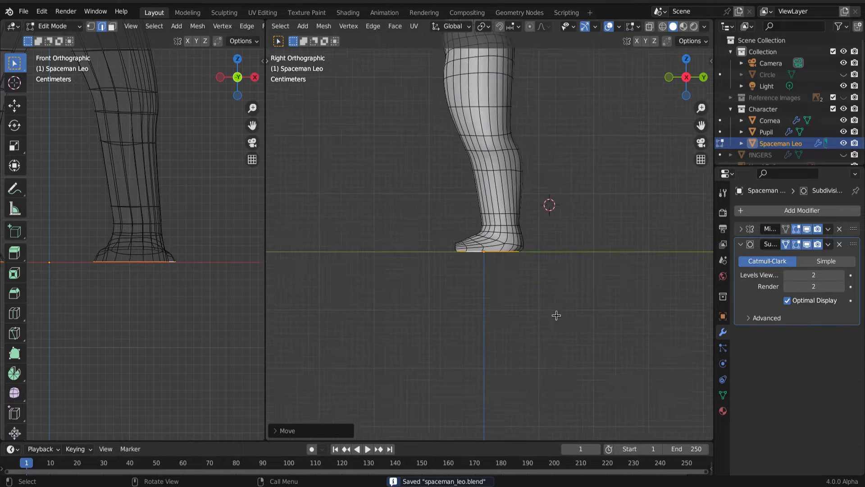
middle_click_drag(588, 333, 377, 362)
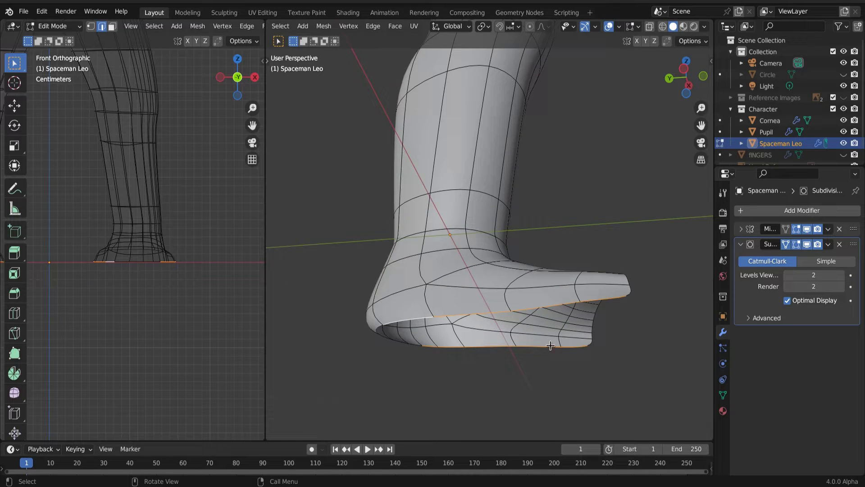
middle_click_drag(432, 347, 453, 366)
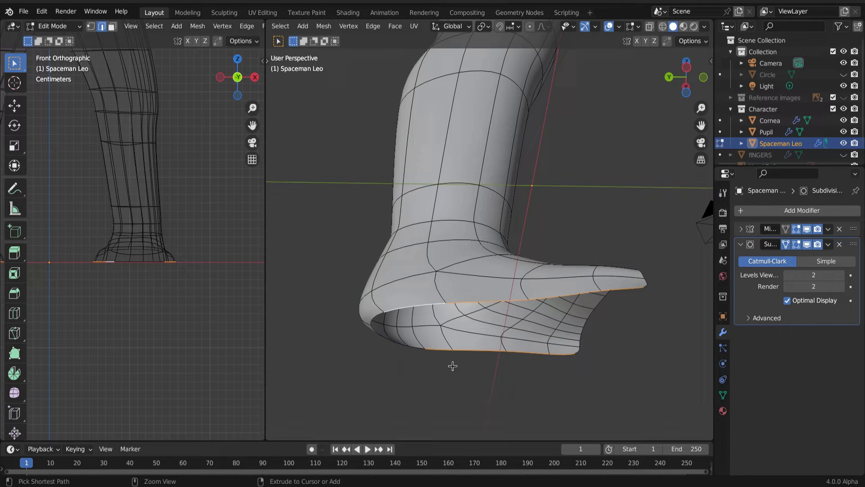
key("ctrl+e")
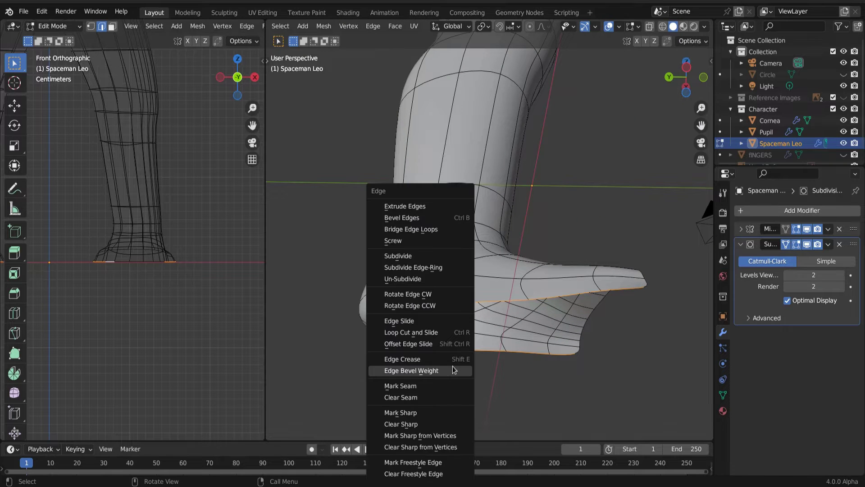
left_click(413, 229)
middle_click_drag(567, 380, 338, 410)
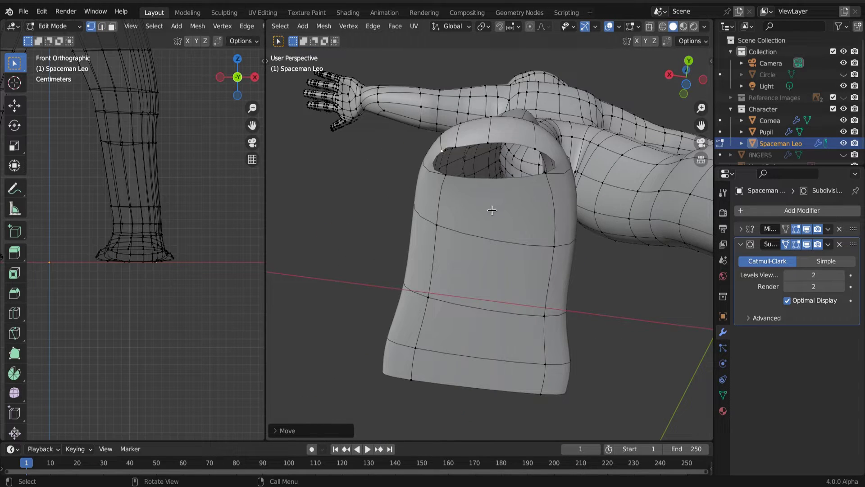
Step: Add two centred vertical edge loops down the front of the shoulder piece
key("ctrl+r")
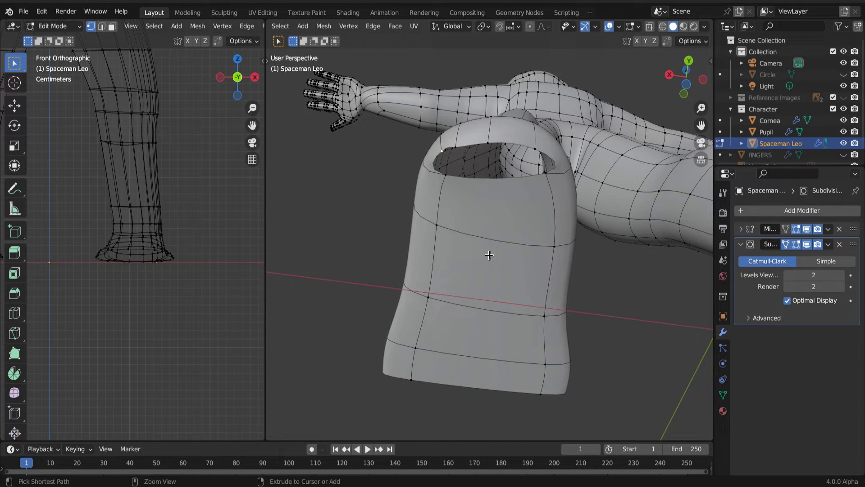
scroll(489, 255, "up", 1)
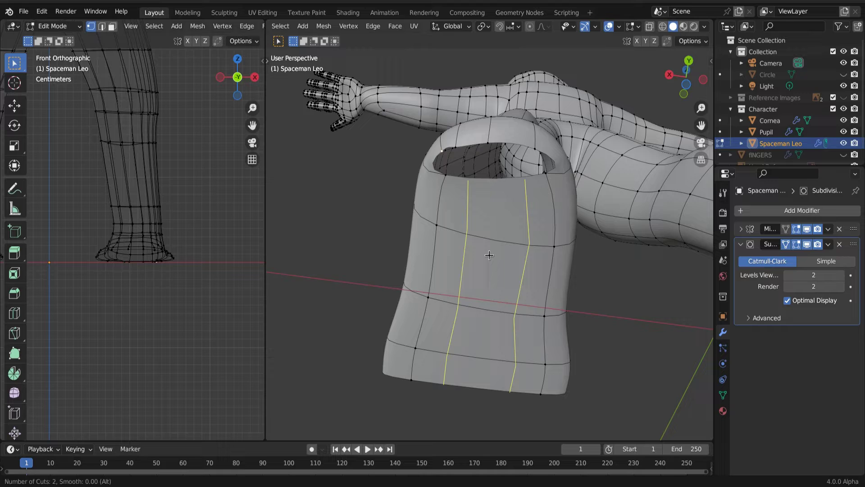
left_click(489, 255)
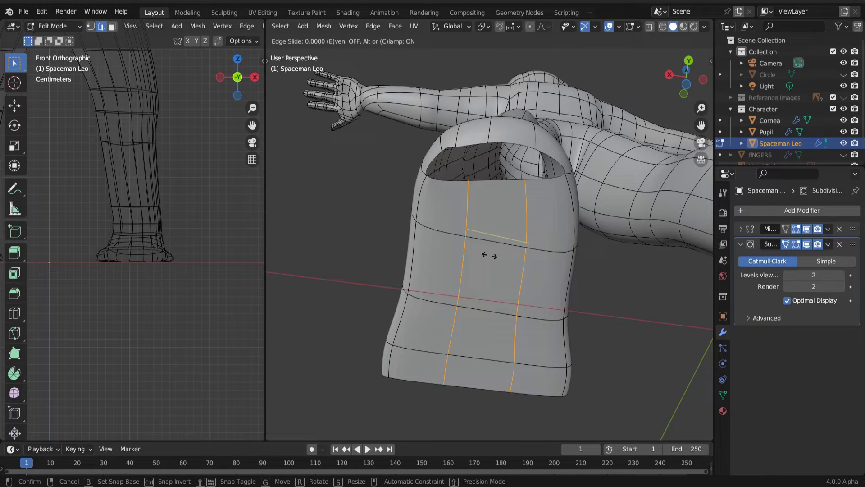
right_click(489, 255)
Step: Fill the opening at the top of the shoulder piece with faces from picked rim vertices
key("1")
left_click(440, 175)
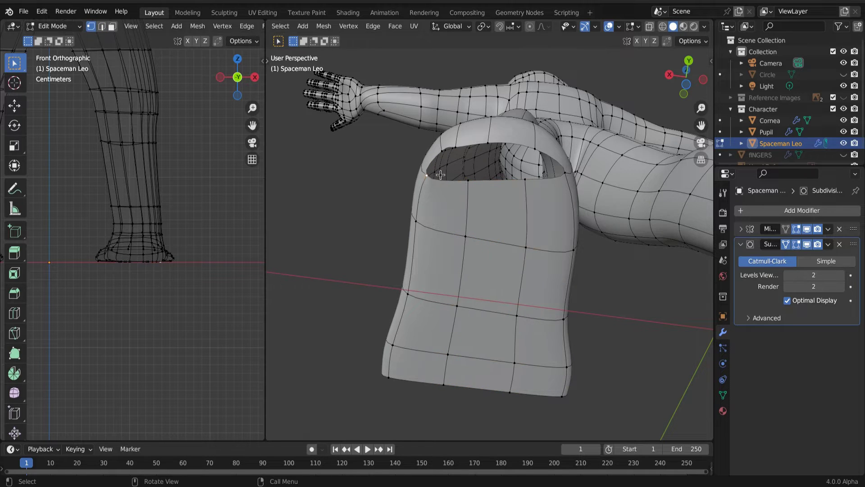
left_click(455, 146, "shift")
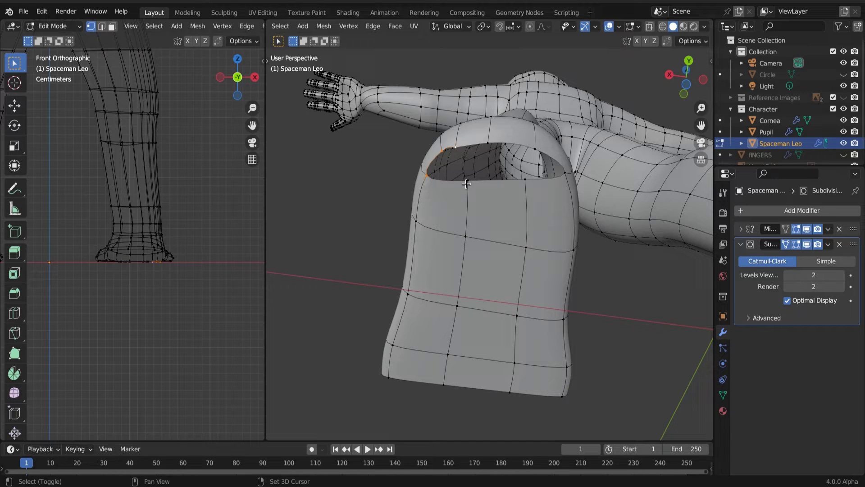
left_click(468, 180, "shift")
key("f")
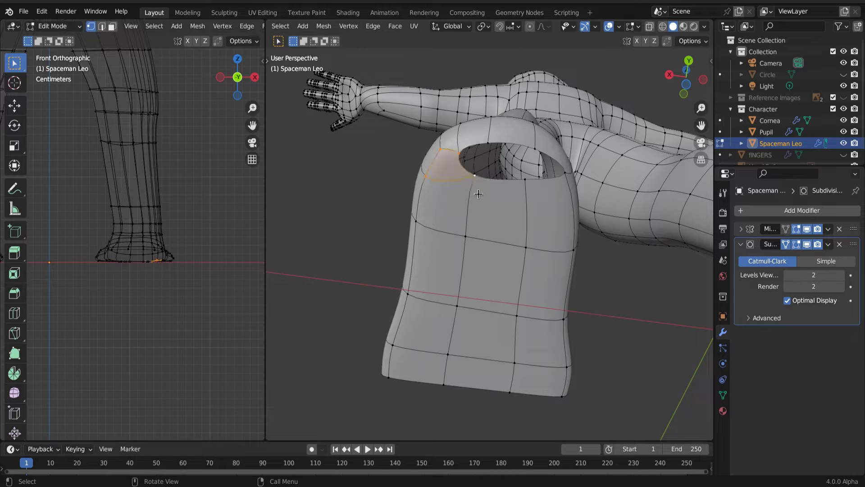
left_click(458, 153)
left_click(488, 143, "shift")
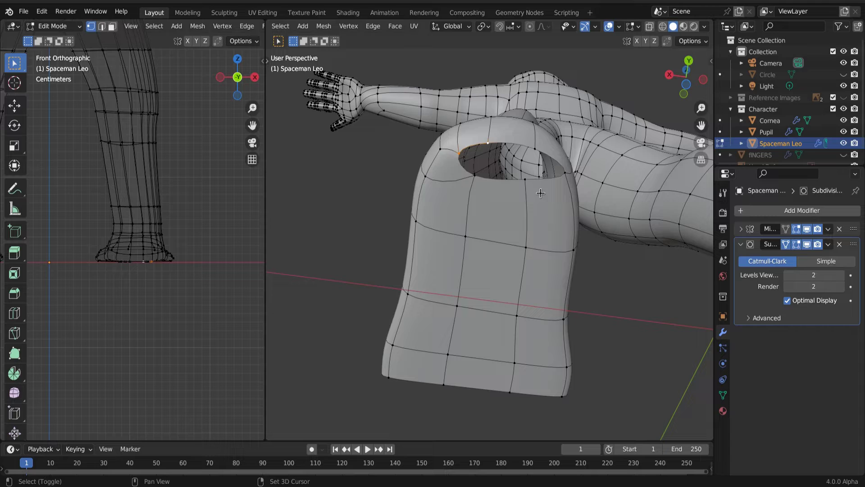
left_click(474, 176, "shift")
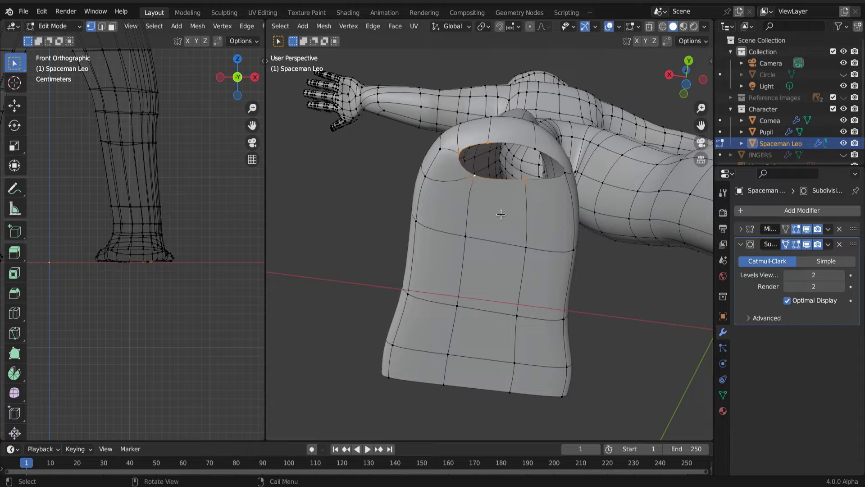
key("f")
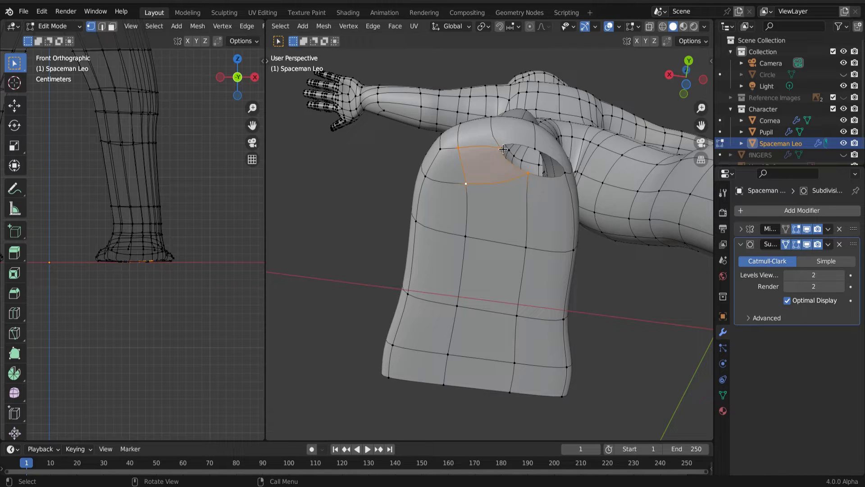
left_click(502, 148)
left_click(564, 173, "shift")
left_click(528, 173, "shift")
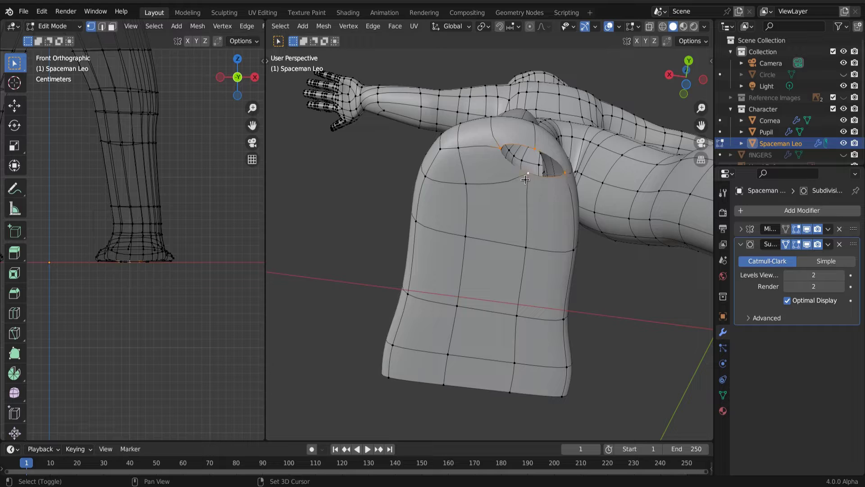
Step: Fill the last hole face, then even out the foot-rim loops with LoopTools Relax
key("f")
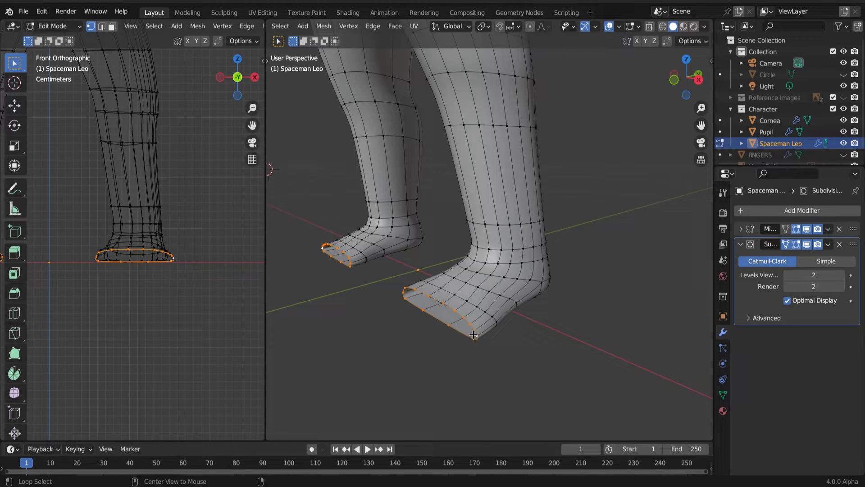
key("n")
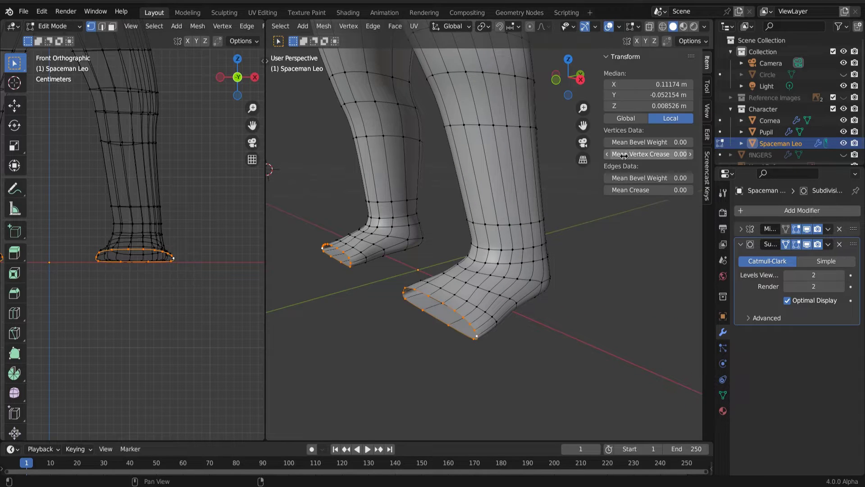
left_click(702, 136)
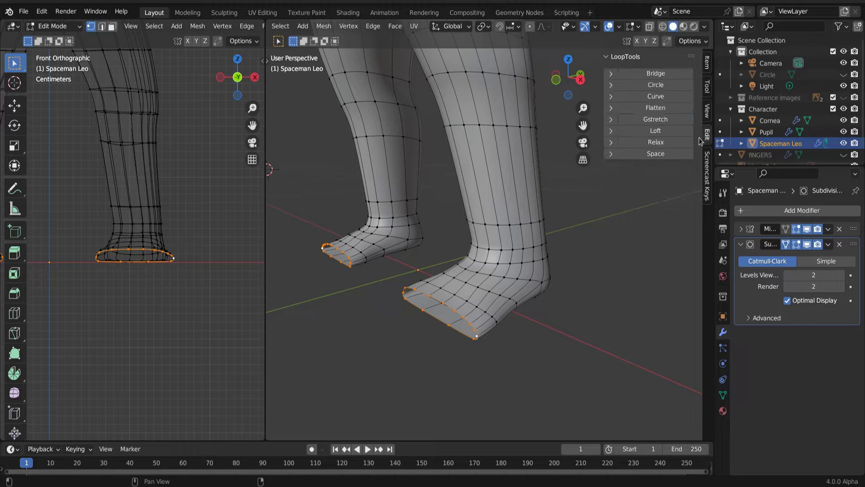
left_click(675, 138)
middle_click_drag(562, 264, 491, 345)
key("KP_1")
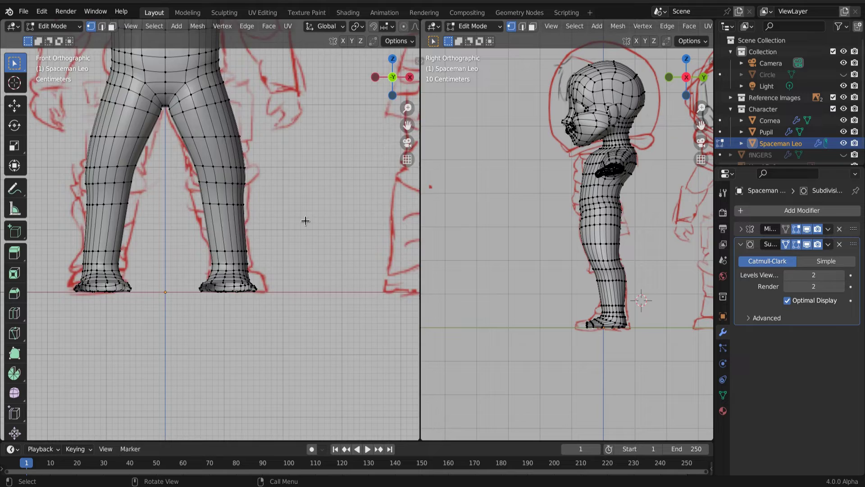
key("KP_7")
Step: Select the middle fingertip's end face and grow it over the whole fingertip in X-ray
middle_click_drag(369, 283, 127, 307, "shift")
scroll(280, 237, "up", 5)
scroll(240, 243, "up", 2)
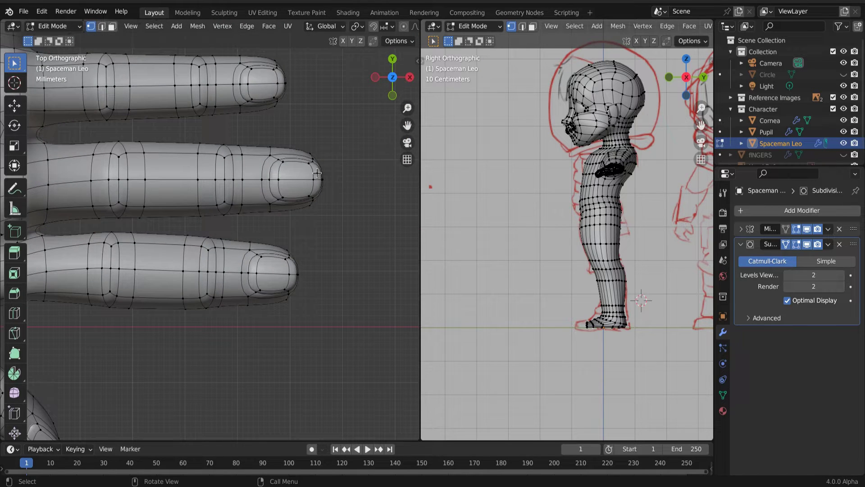
key("3")
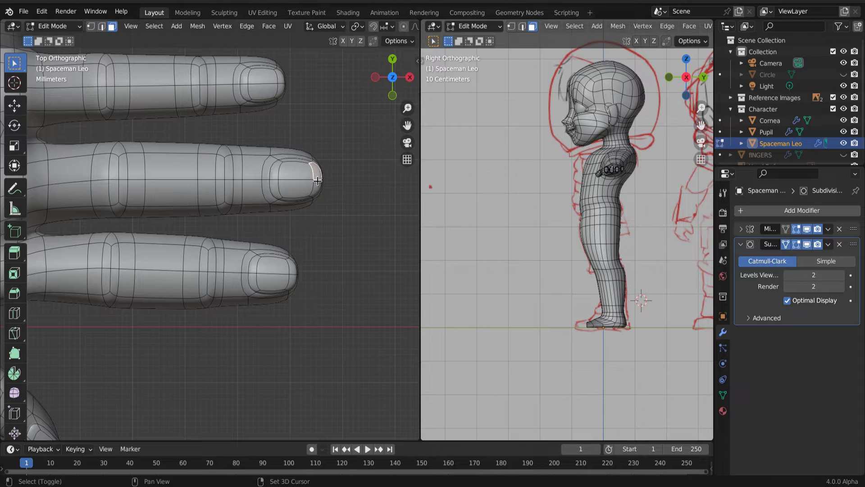
left_click(320, 184)
scroll(404, 27, "down", 5)
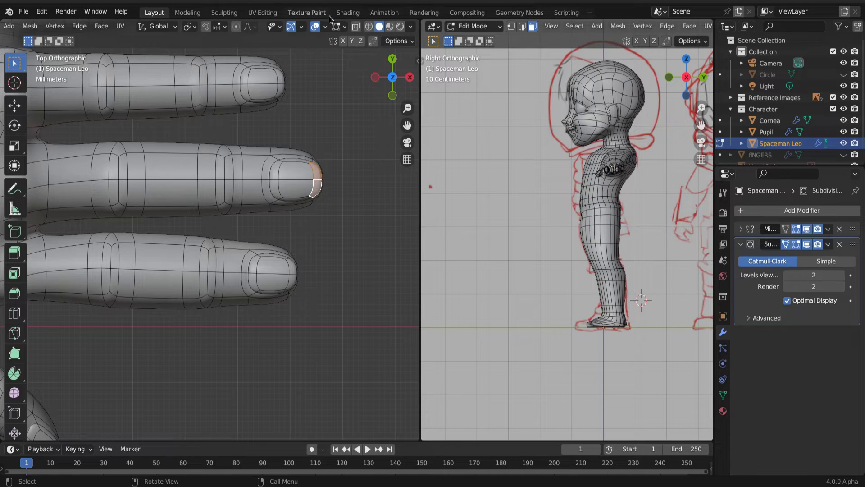
key("shift+z")
key("ctrl+KP_Add")
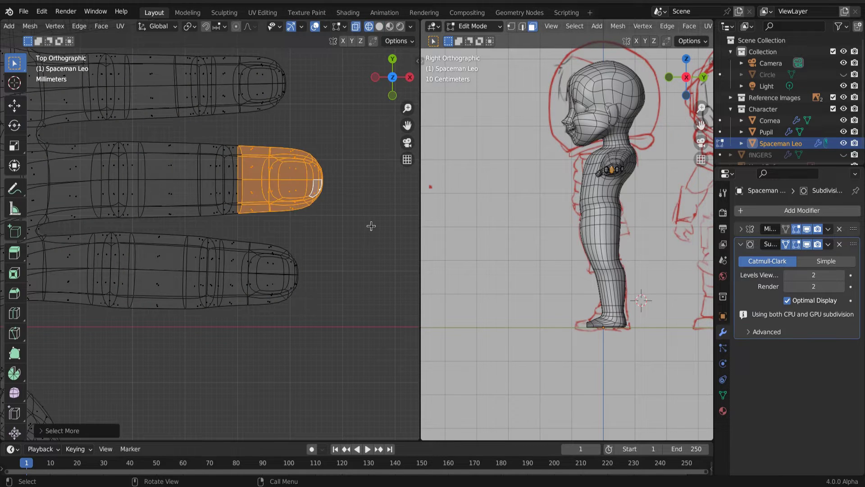
Step: Duplicate the fingertip in place and separate it into the new object Spaceman Leo.001
key("shift+d")
right_click(343, 229)
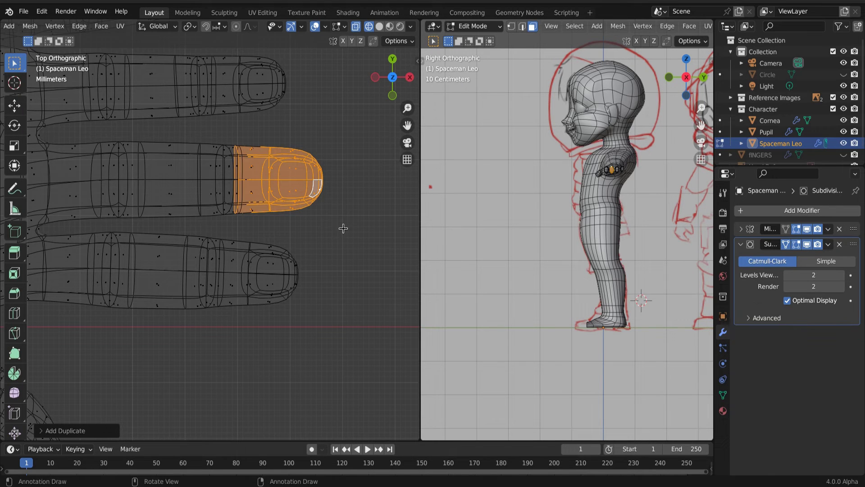
key("p")
left_click(343, 228)
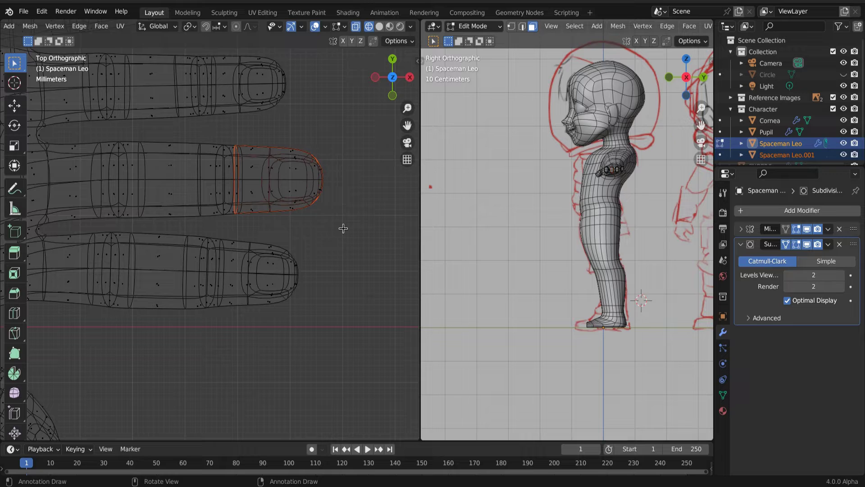
key("Tab")
double_click(796, 154)
scroll(796, 152, "down", 1)
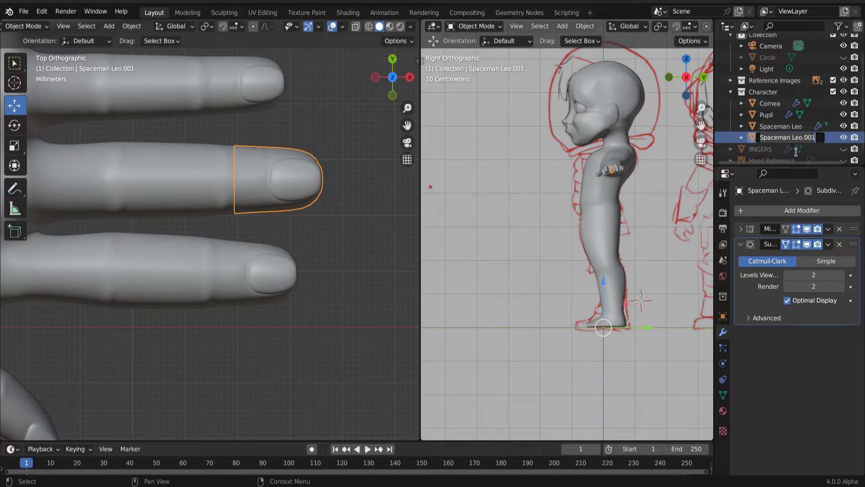
Step: Rename the object TOES and rotate it 90°
type("TOES")
key("Return")
scroll(328, 291, "down", 5)
type("r90")
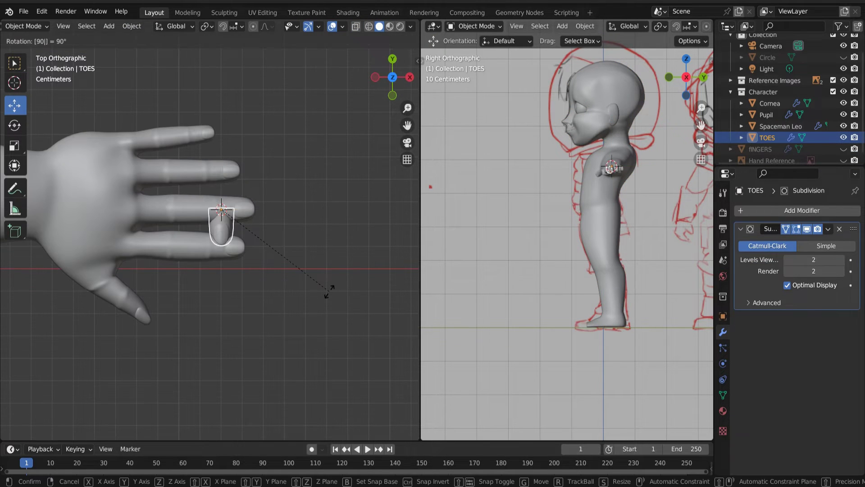
key("Return")
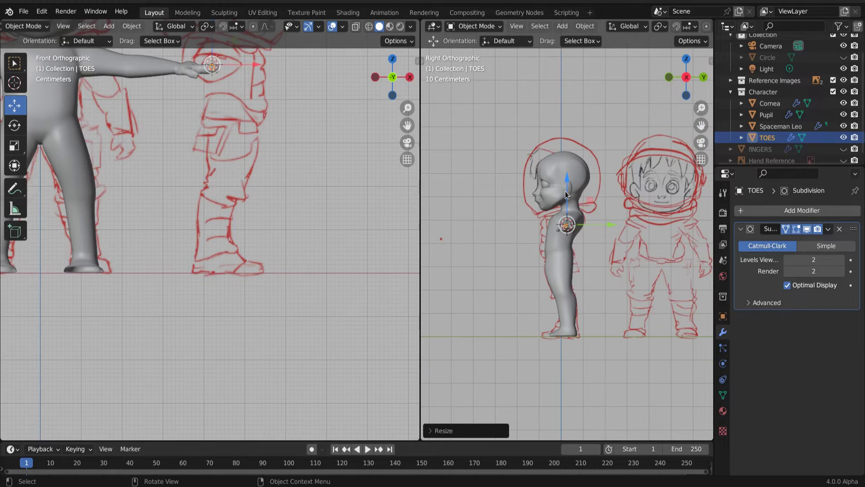
Step: Move TOES down to the front of the foot and scale it up
left_click_drag(568, 179, 599, 339)
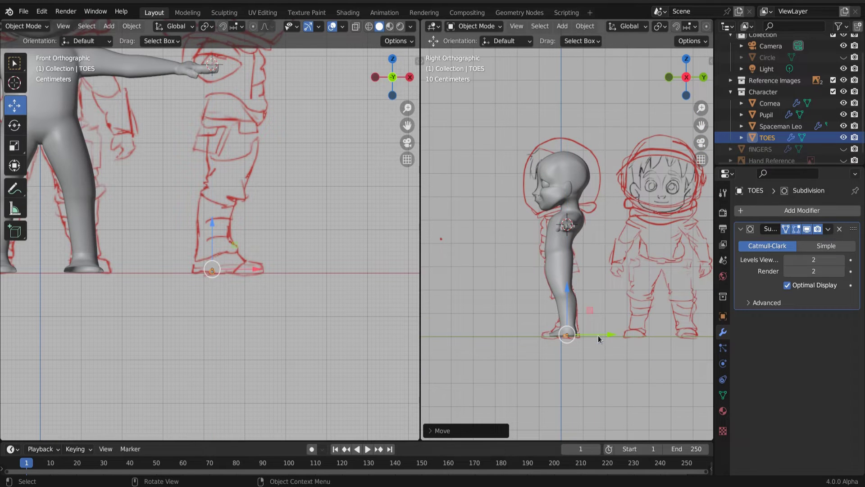
scroll(569, 350, "up", 6)
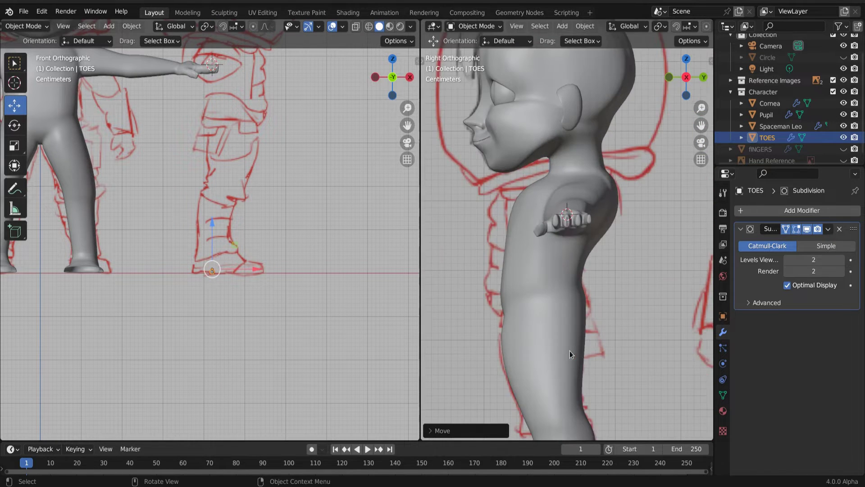
middle_click_drag(570, 351, 566, 146, "shift")
scroll(542, 353, "up", 3)
scroll(240, 322, "up", 5)
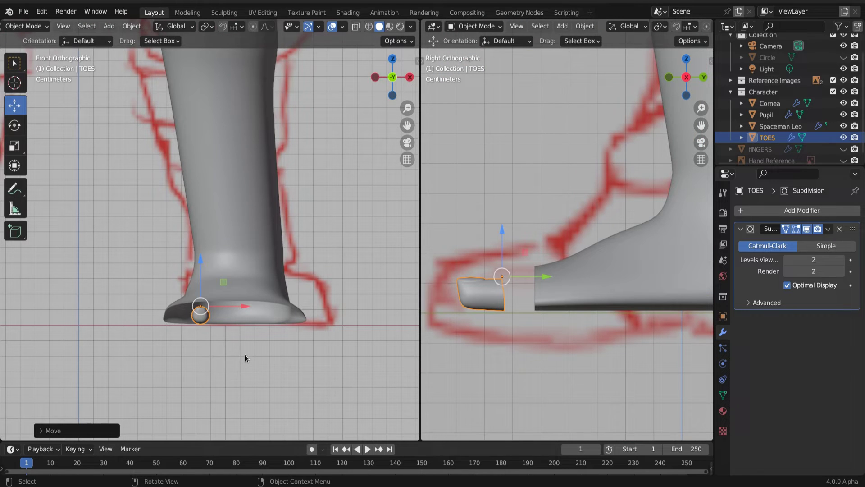
key("s")
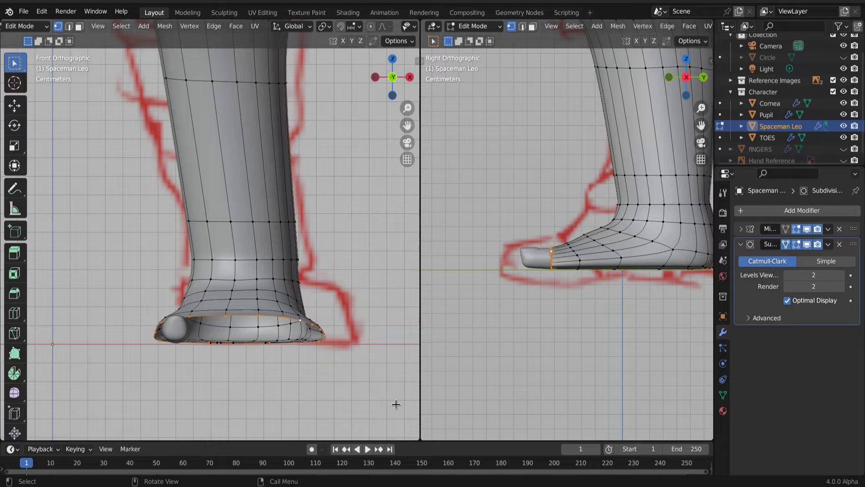
Step: Narrow the foot rim along X and set the first toe's width along X
key("s")
key("x")
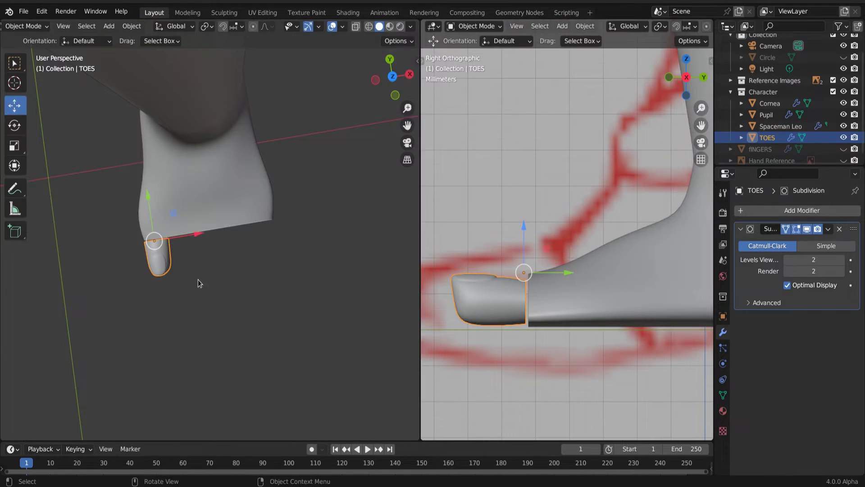
key("s")
key("x")
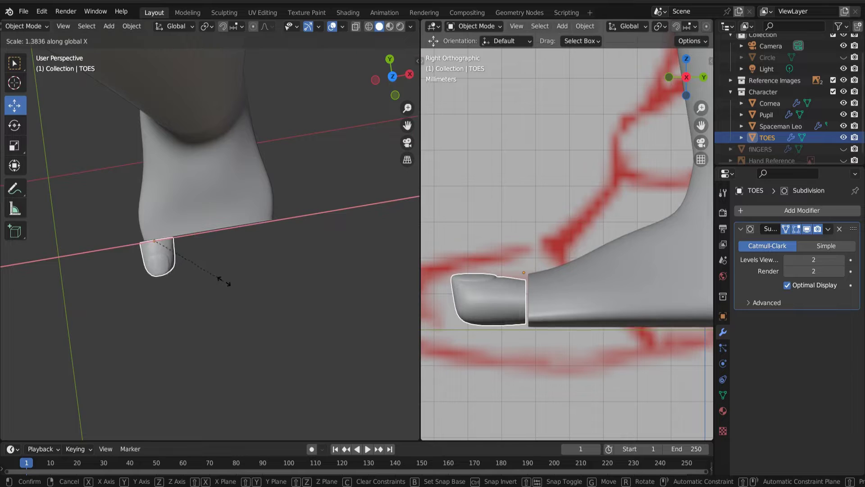
left_click(219, 281)
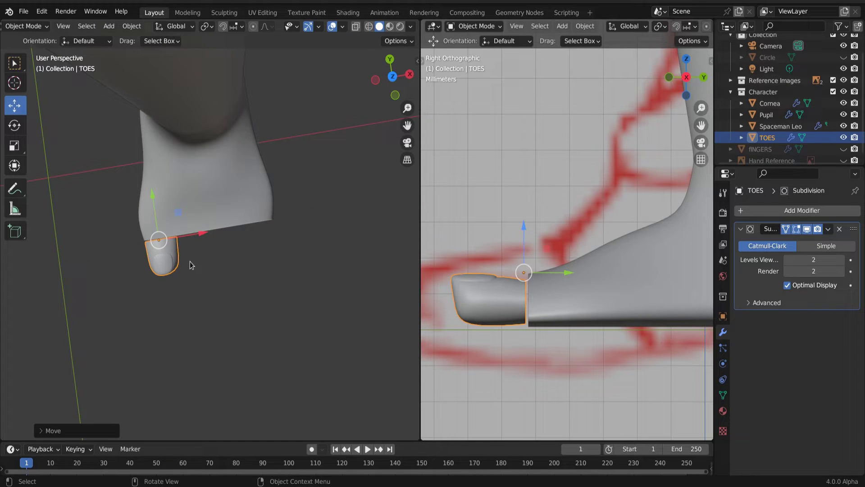
Step: Duplicate the toe into a narrower second toe, then a third toe beside it
key("shift+d")
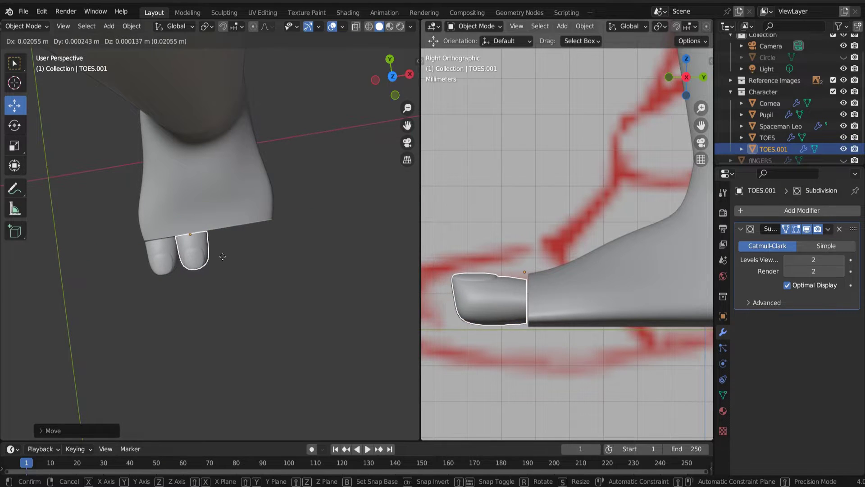
left_click(220, 257)
key("s")
key("x")
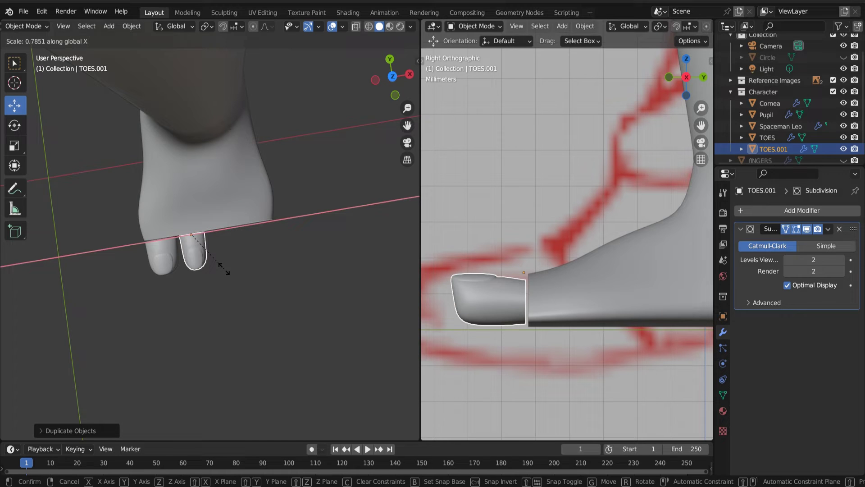
left_click(226, 271)
key("shift+d")
key("x")
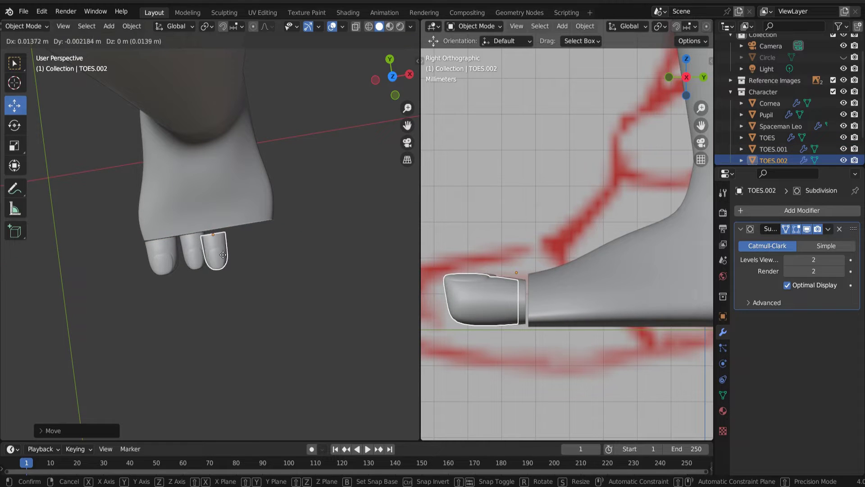
left_click(233, 258)
middle_click_drag(233, 257, 215, 234)
Step: Add a narrower fourth toe and nudge it into line along X
key("shift+d")
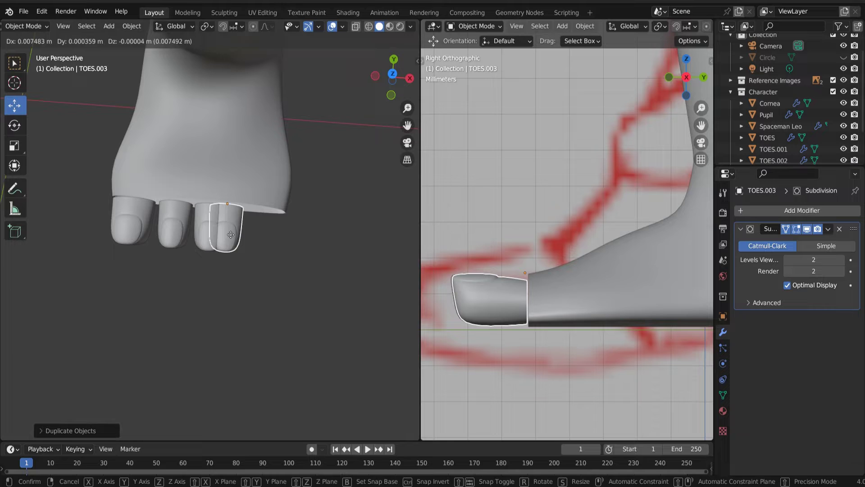
left_click(248, 236)
key("s")
key("x")
left_click(286, 233)
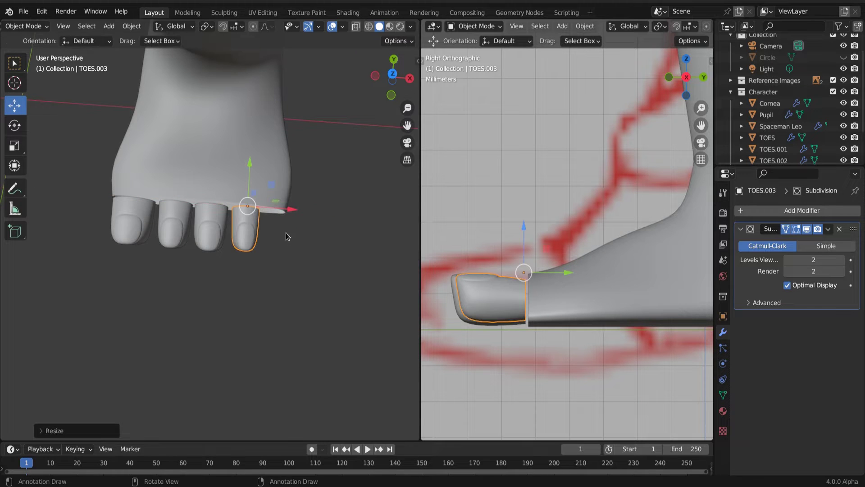
key("g")
key("x")
left_click(253, 247)
Step: Add a smaller fifth toe at the end of the row and adjust its height
key("shift+d")
key("x")
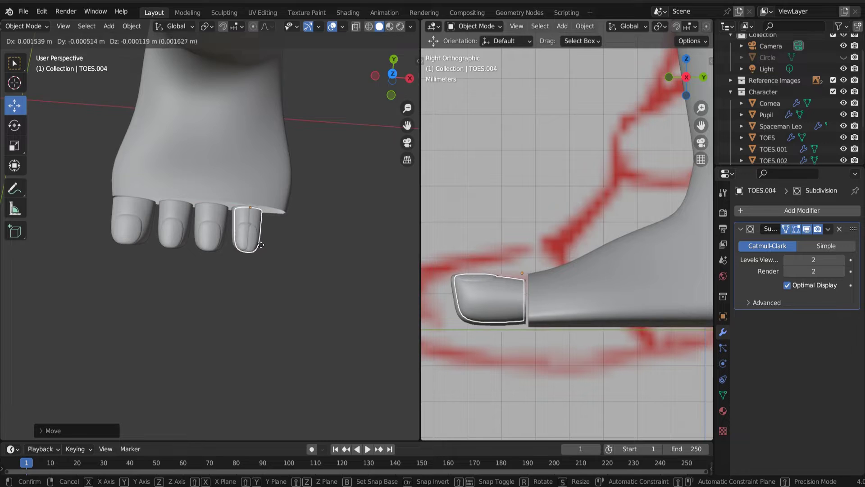
left_click(288, 253)
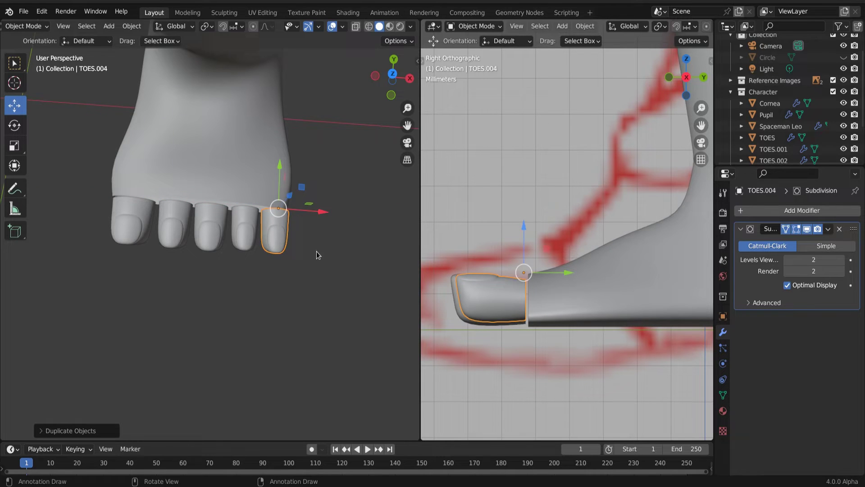
key("s")
left_click(291, 242)
key("g")
key("z")
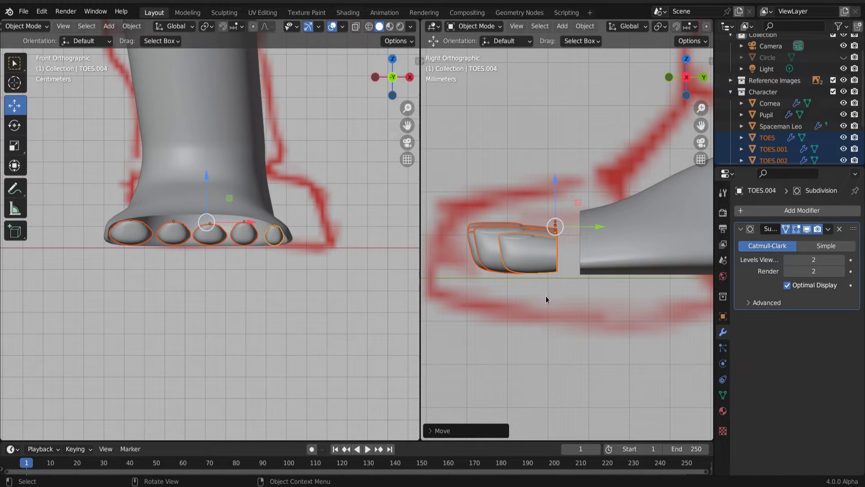
Step: Join the five toes into one TOES mesh and start picking vertices across the first toe gap
middle_click_drag(547, 295, 593, 299)
scroll(539, 335, "up", 5)
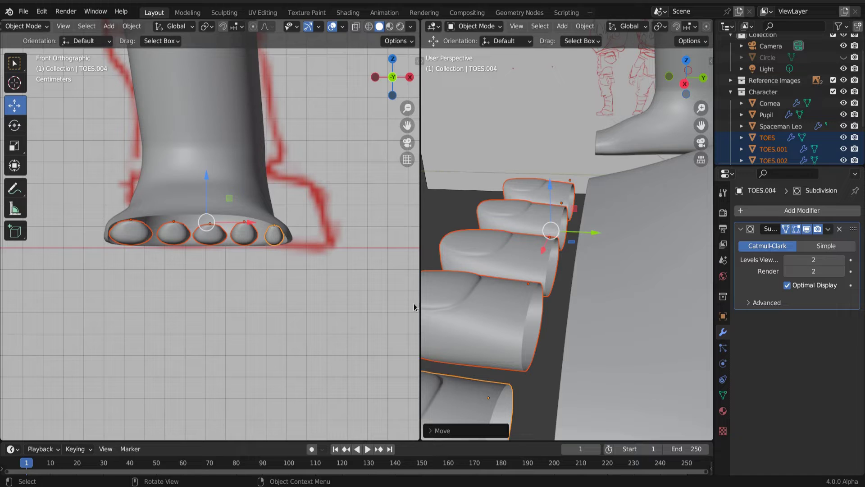
key("ctrl+j")
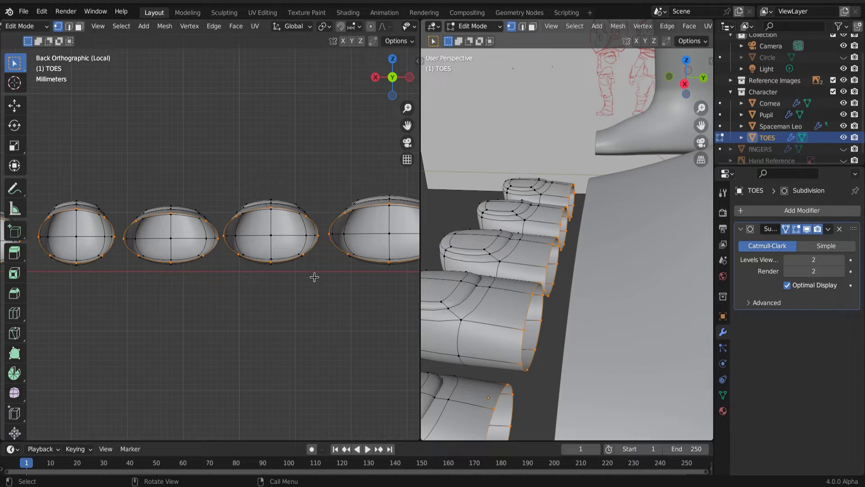
middle_click_drag(315, 277, 136, 261)
left_click(124, 267, "shift")
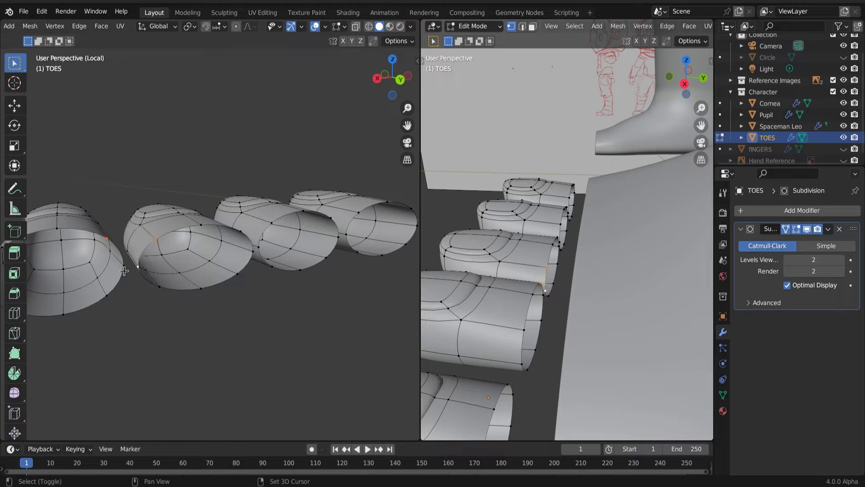
Step: Fill a face between the first two toes and slide its bridge vertex along X
key("f")
middle_click_drag(129, 275, 141, 285)
left_click(123, 250)
middle_click_drag(123, 250, 124, 272)
key("g")
key("x")
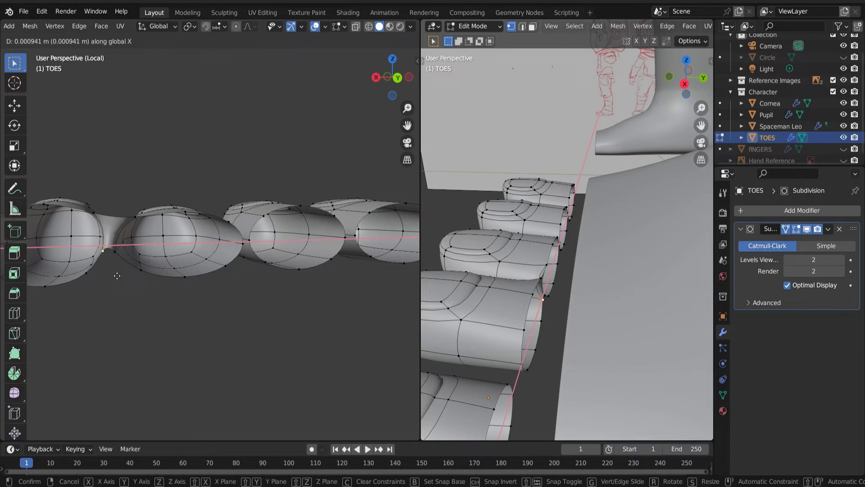
left_click(117, 252)
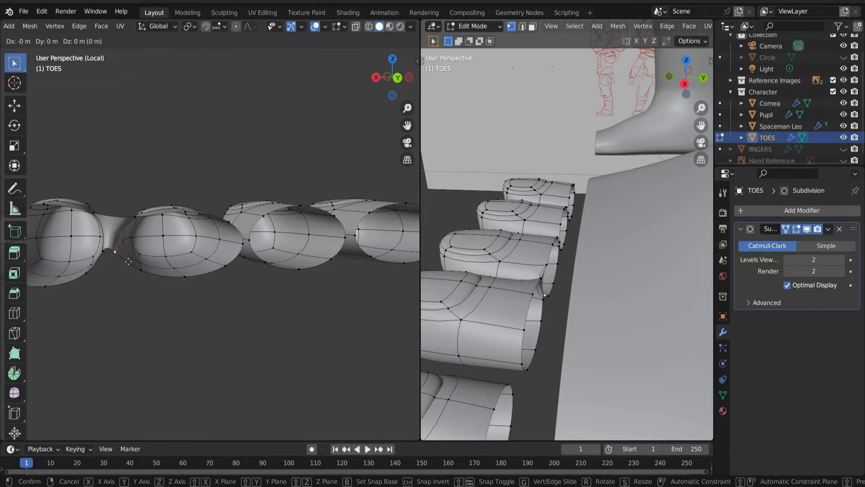
Step: Slide the bridge vertex further along X and fill the rest of the first toe gap
key("g")
key("x")
left_click(146, 259)
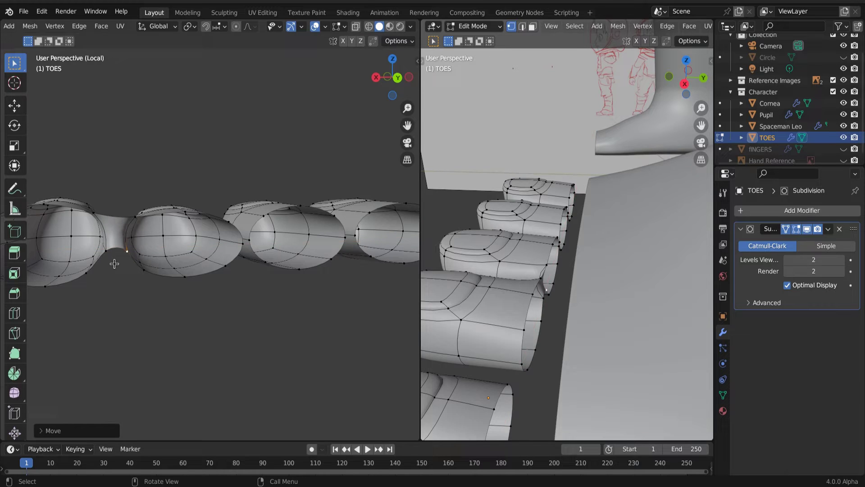
left_click(104, 251, "shift")
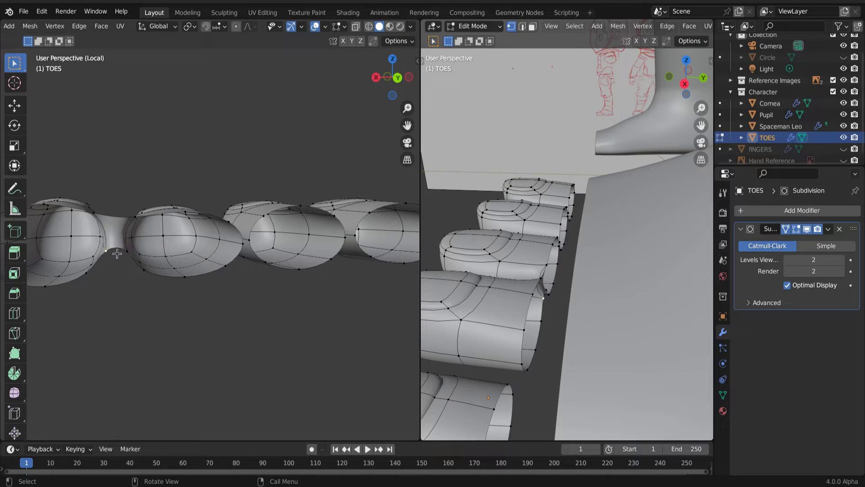
left_click(139, 269, "shift")
left_click(92, 276, "shift")
key("f")
Step: Fill a face between the rims of the next pair of toes
key("KP_6")
left_click(200, 222)
left_click(242, 216, "shift")
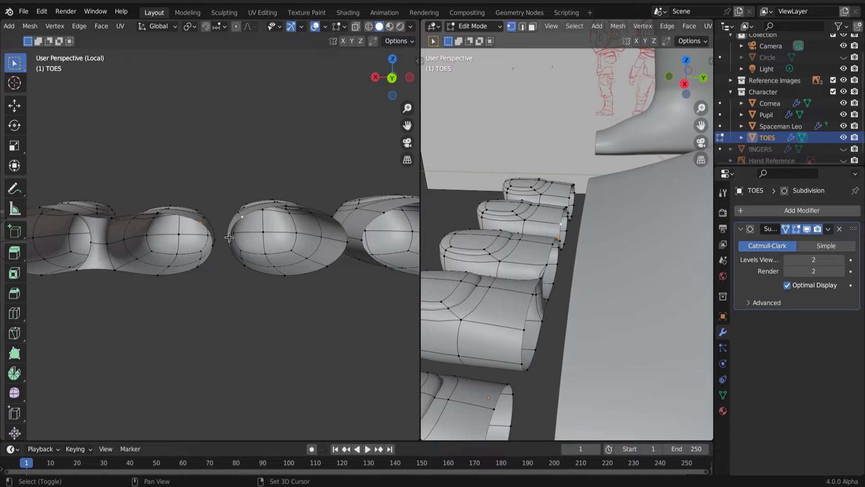
left_click(220, 242, "shift")
left_click(213, 248)
left_click(201, 223, "shift")
left_click(243, 218, "shift")
middle_click_drag(244, 217, 224, 260)
key("f")
Step: Fill the lower gap between those toes, redoing the fill after a misplaced first try
left_click(199, 269)
left_click(218, 250, "shift")
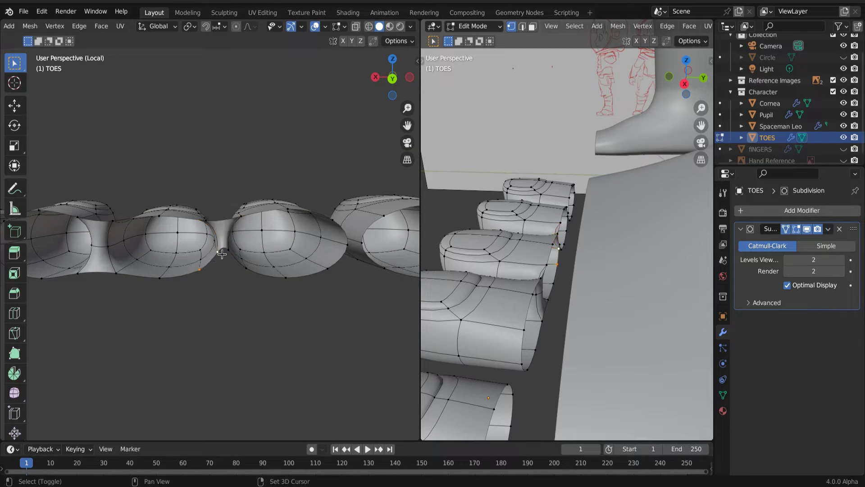
left_click(229, 249, "shift")
left_click(243, 269, "shift")
key("f")
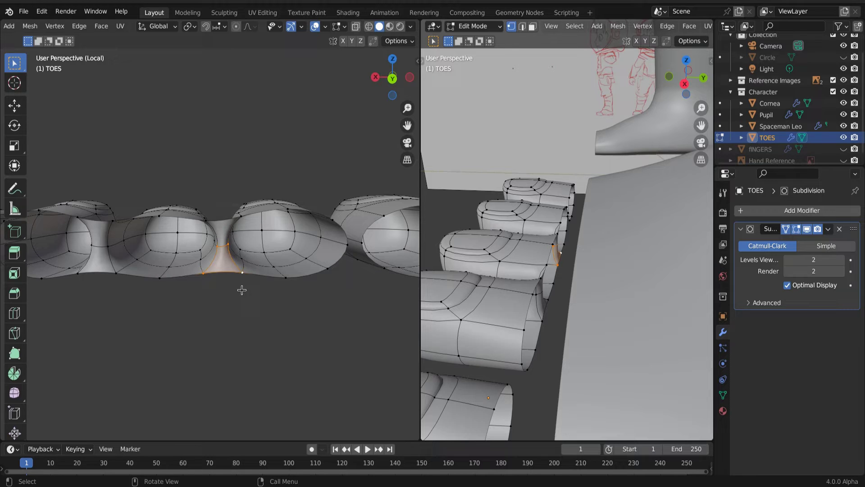
key("ctrl+z")
key("f")
Step: Fill the gap between the last pair of toes
middle_click_drag(276, 295, 181, 257)
left_click(190, 220)
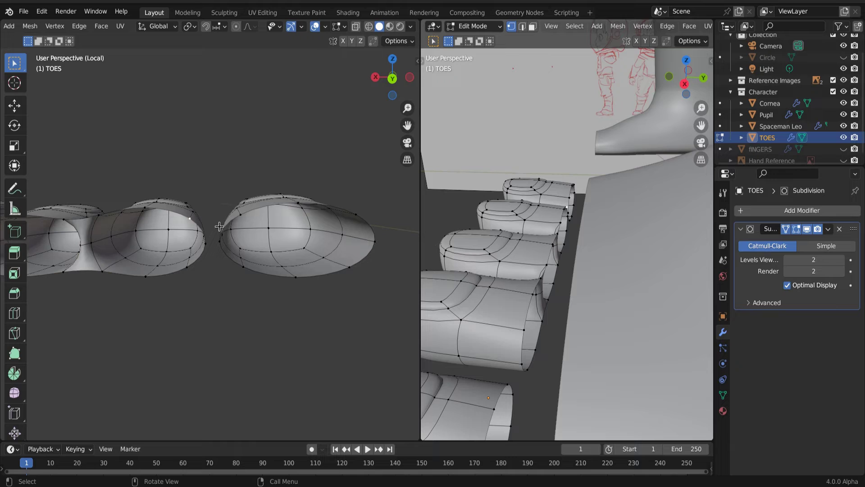
left_click(219, 241, "shift")
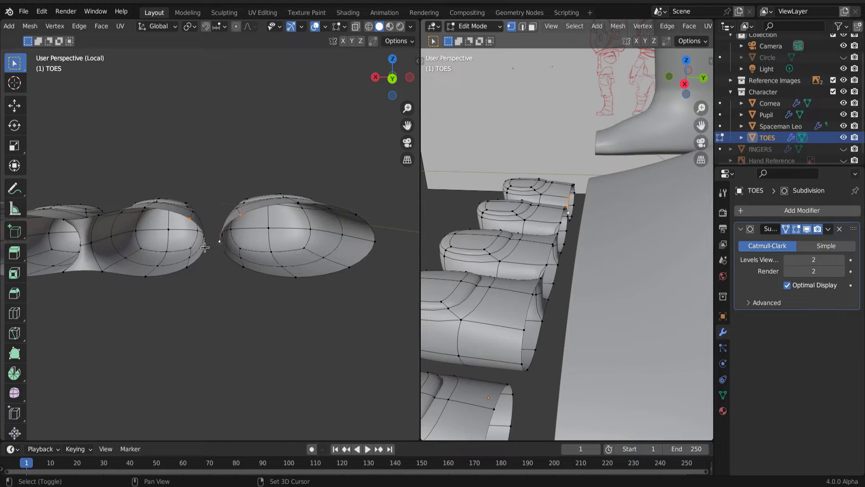
left_click(205, 243, "shift")
key("f")
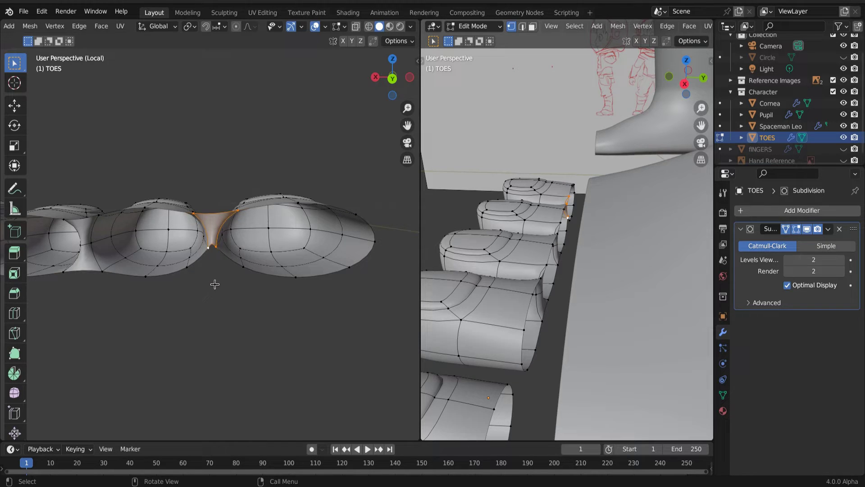
Step: Reposition the vertex between the toes, sliding it along X
left_click(206, 250)
key("g")
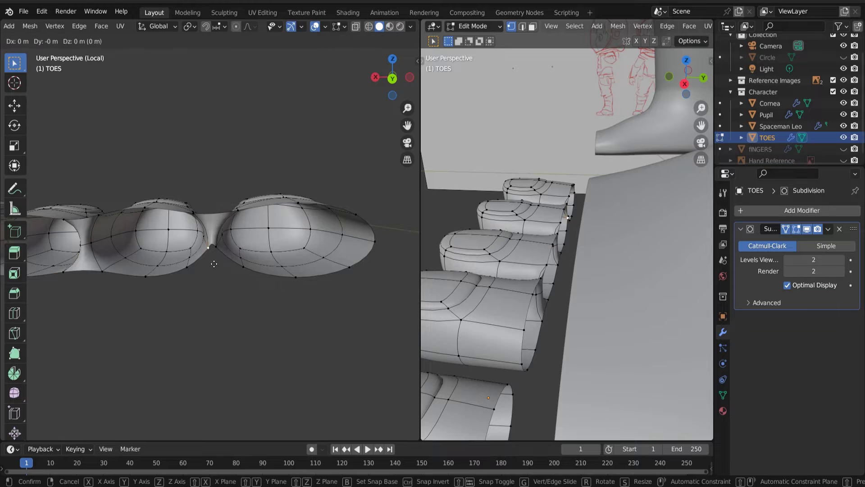
left_click(206, 264)
key("g")
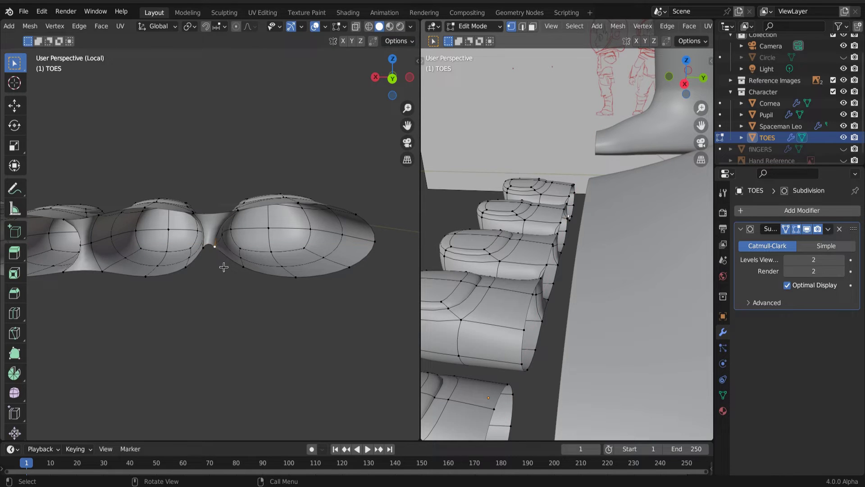
key("g")
key("x")
left_click(211, 251)
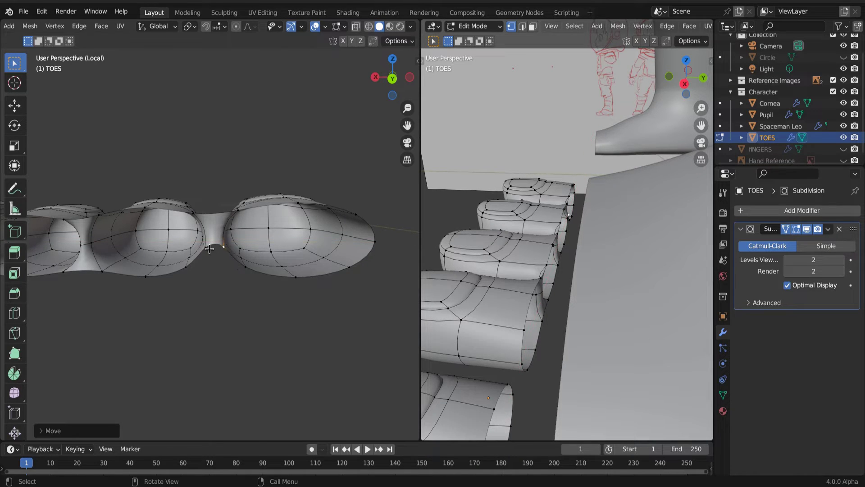
Step: Select the full edge loop along the toe base
left_click(207, 248, "shift")
left_click(246, 266, "shift")
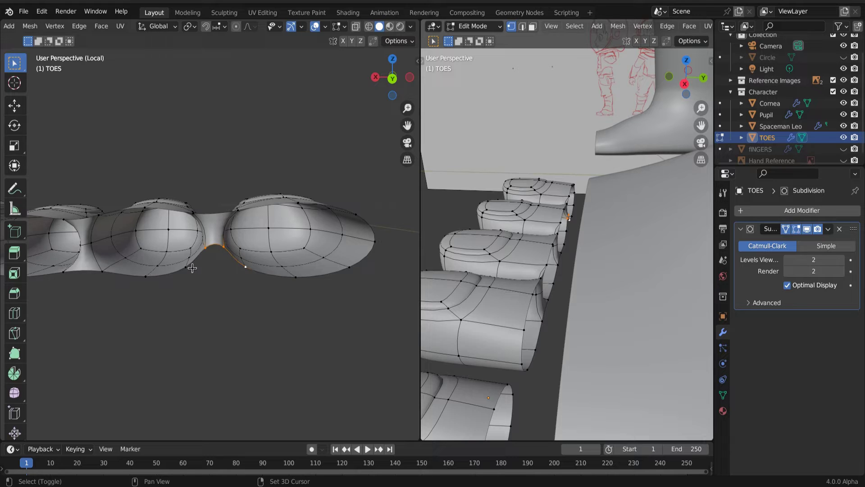
left_click(186, 267, "shift")
left_click(210, 292, "alt+shift")
middle_click_drag(222, 305, 259, 370)
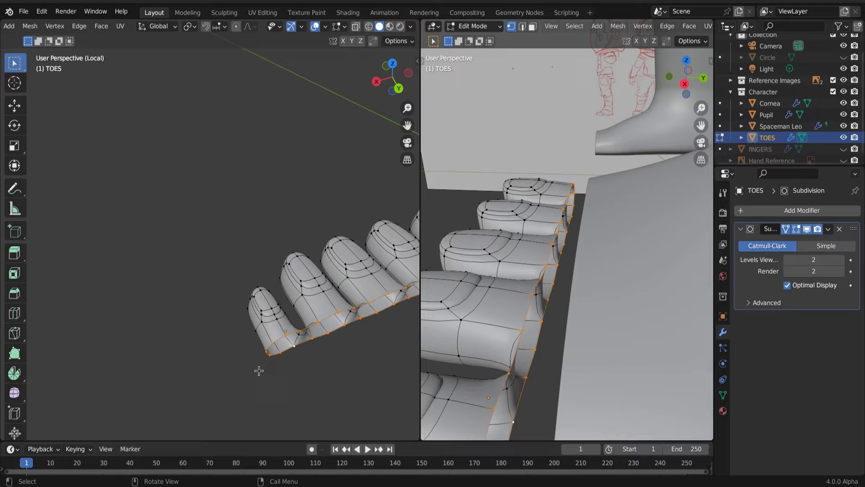
Step: Extrude the toe-base loop from a right-side view, then scale and move it along Z
key("KP_Divide")
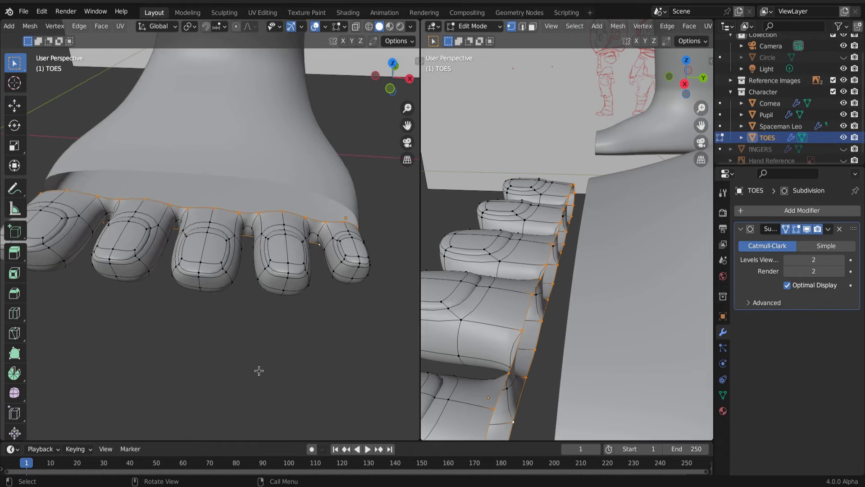
key("KP_3")
key("e")
left_click(277, 297)
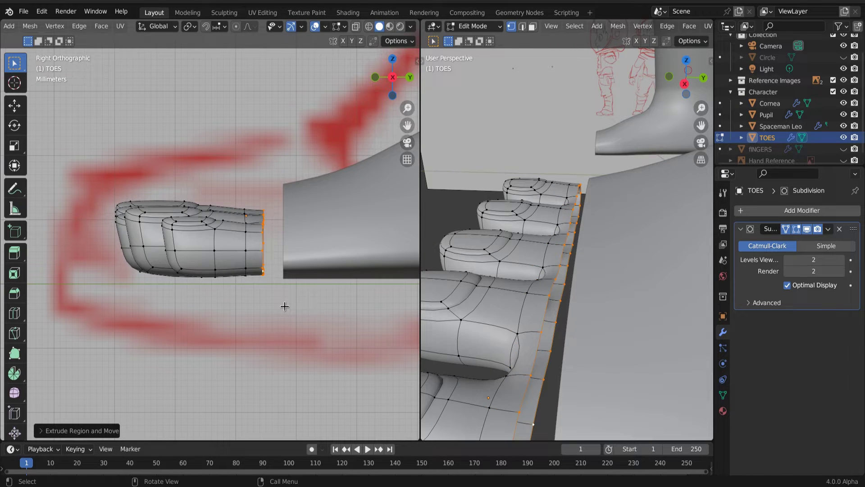
key("s")
key("z")
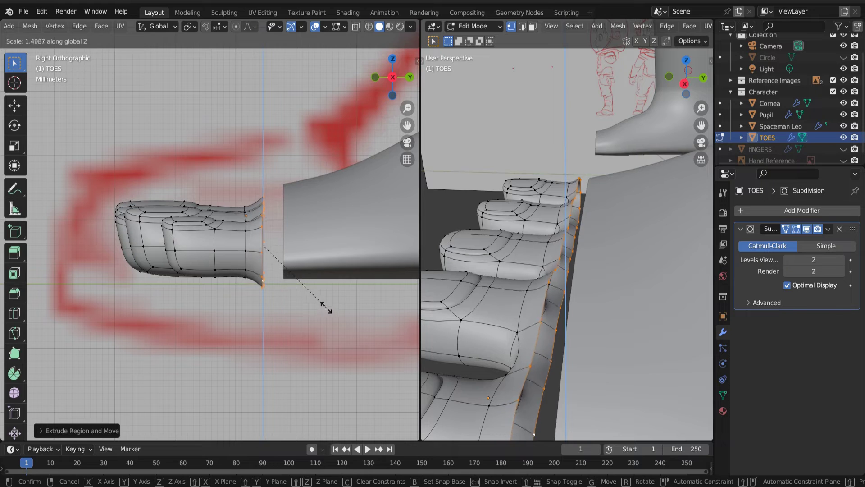
left_click(314, 301)
key("g")
key("z")
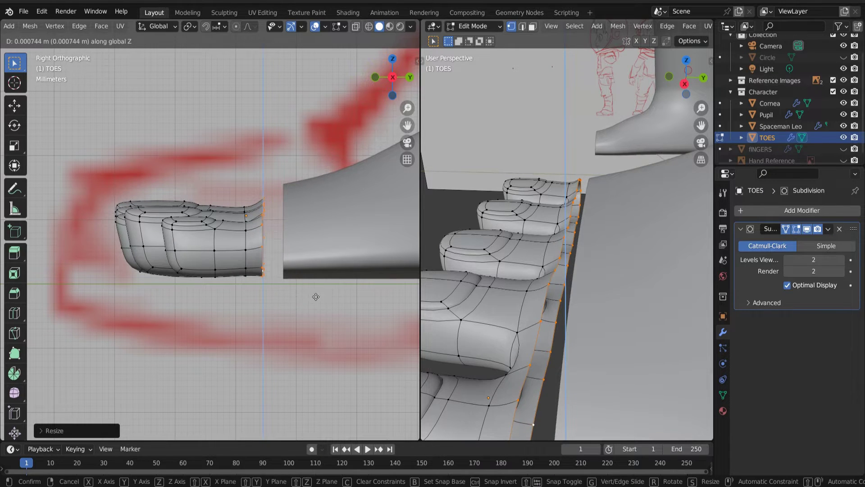
left_click(315, 297)
middle_click_drag(267, 294, 178, 332)
Step: Join the TOES mesh into Spaceman Leo with Ctrl+J and return to Edit Mode
key("Tab")
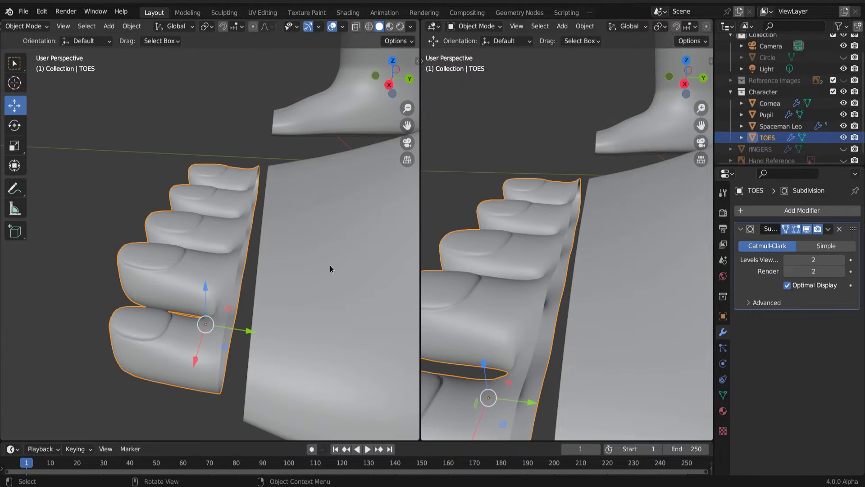
left_click(330, 266, "shift")
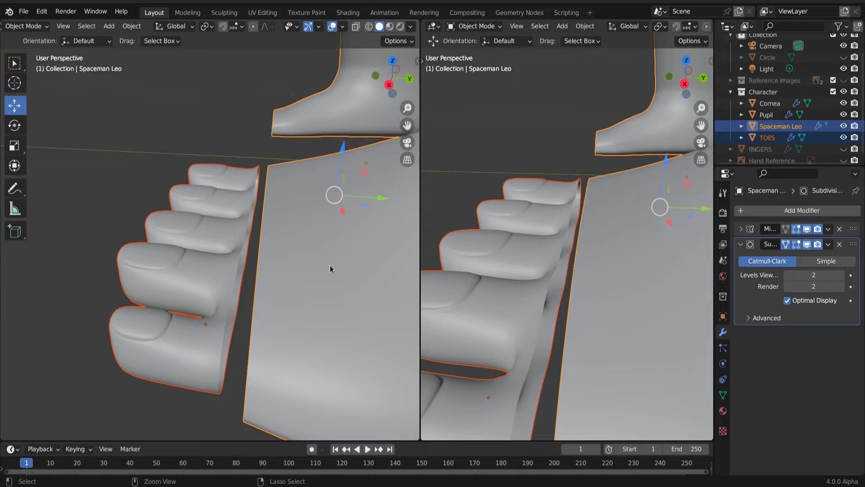
key("ctrl+j")
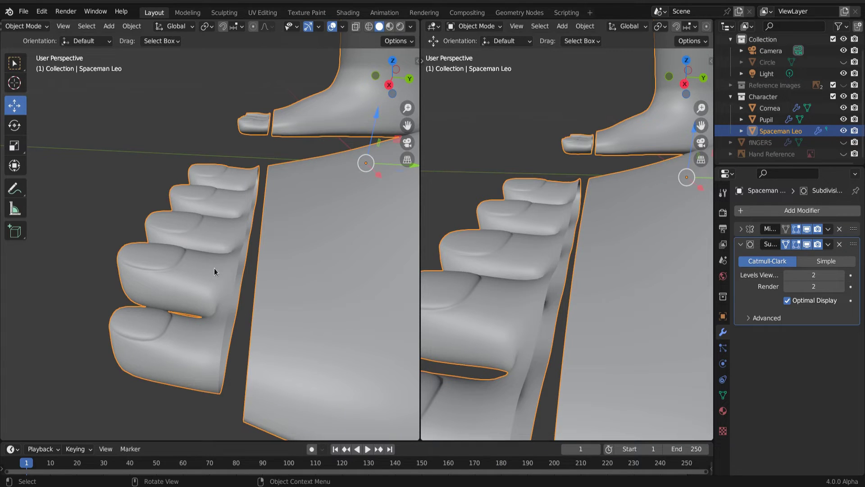
key("Tab")
Step: Merge the first group of toe-top border vertices at their center
middle_click_drag(235, 282, 184, 340)
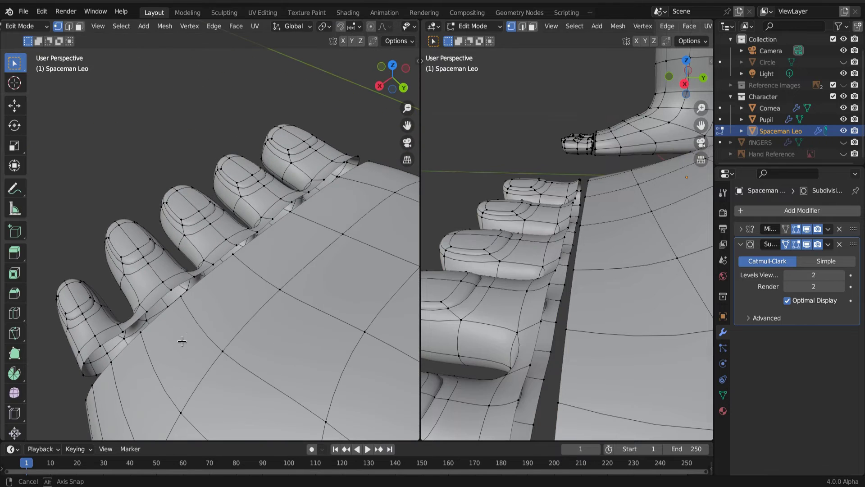
key("KP_7")
scroll(239, 319, "up", 4)
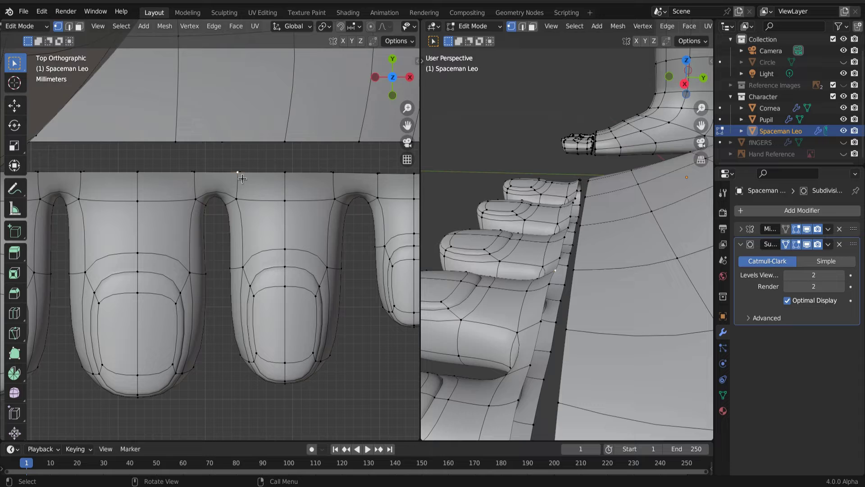
left_click(285, 174, "shift")
middle_click_drag(313, 195, 323, 184)
left_click(344, 178)
left_click(296, 168, "shift")
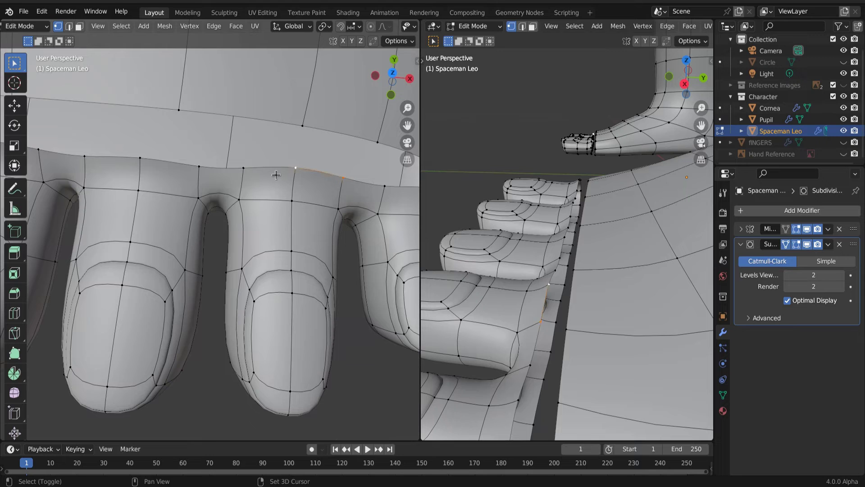
left_click(244, 169, "shift")
key("m")
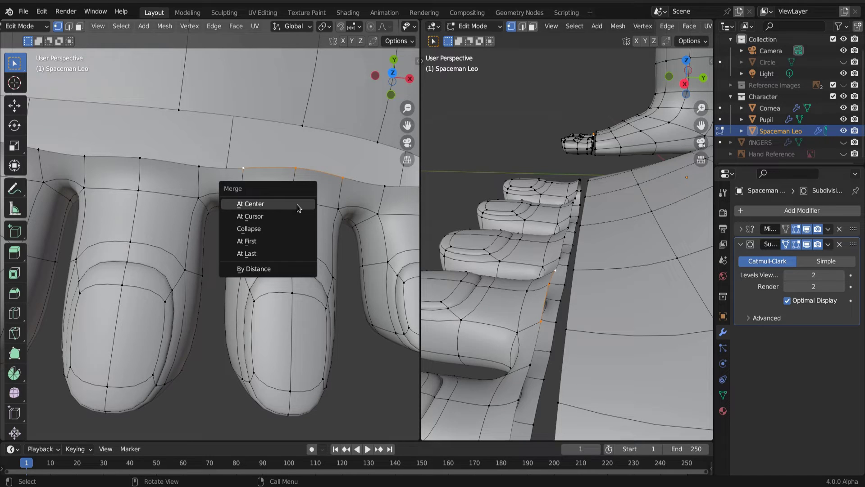
left_click(297, 208)
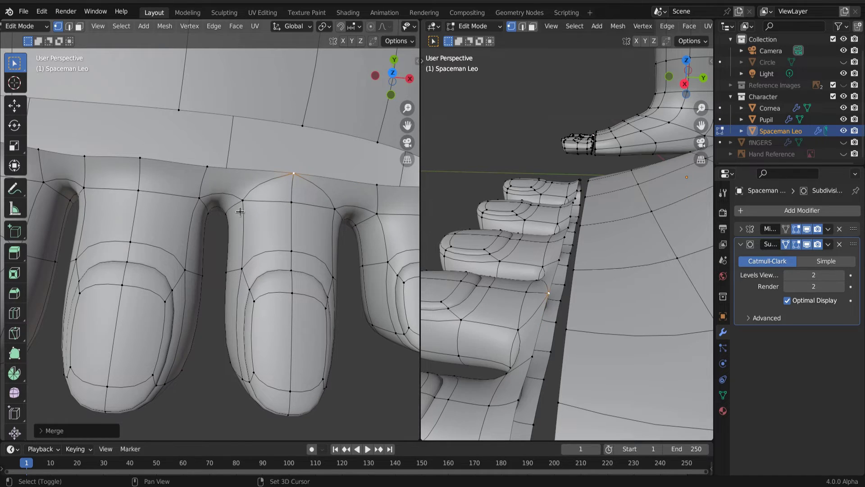
Step: Merge three border vertices above the next toe at their center
middle_click_drag(227, 204, 316, 231, "shift")
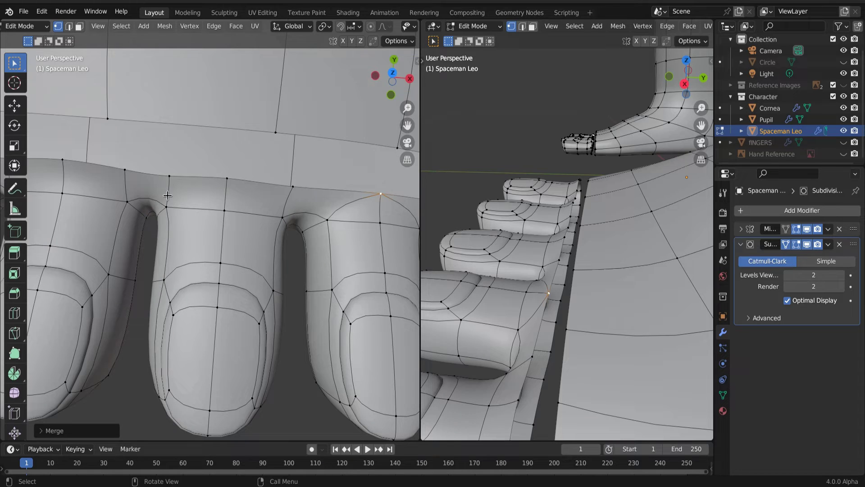
middle_click_drag(168, 193, 309, 247)
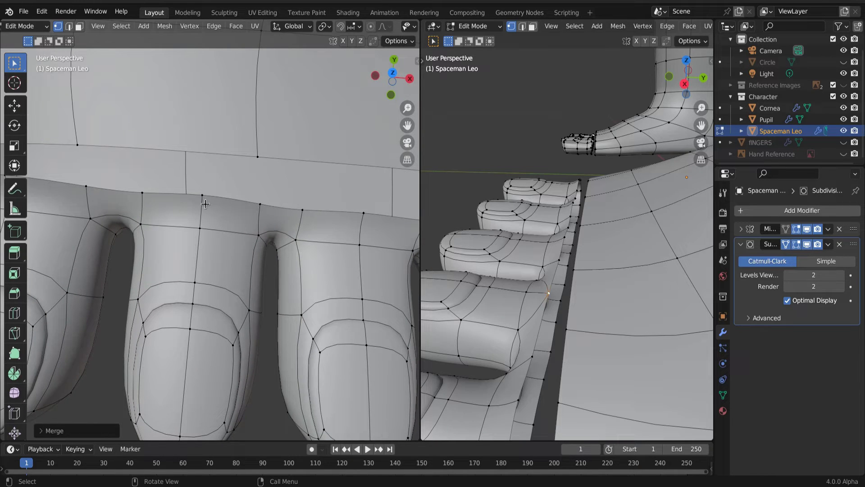
left_click(212, 205)
left_click(260, 204, "shift")
left_click(302, 210, "shift")
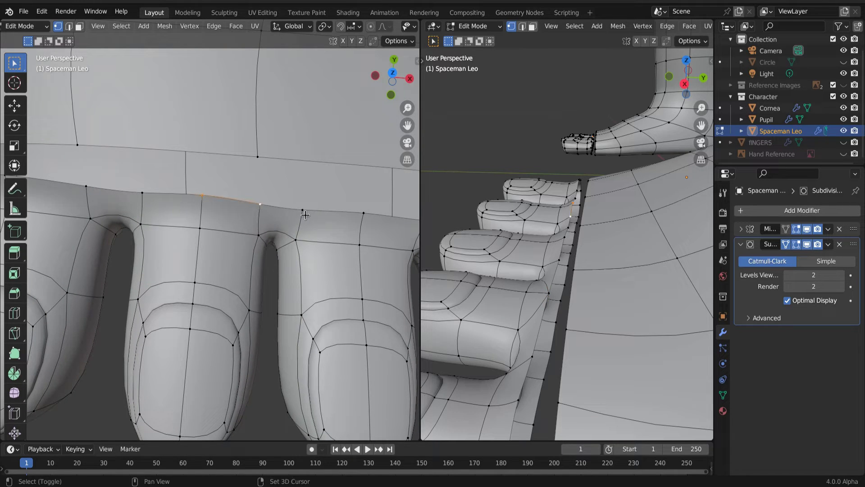
key("m")
left_click(321, 231)
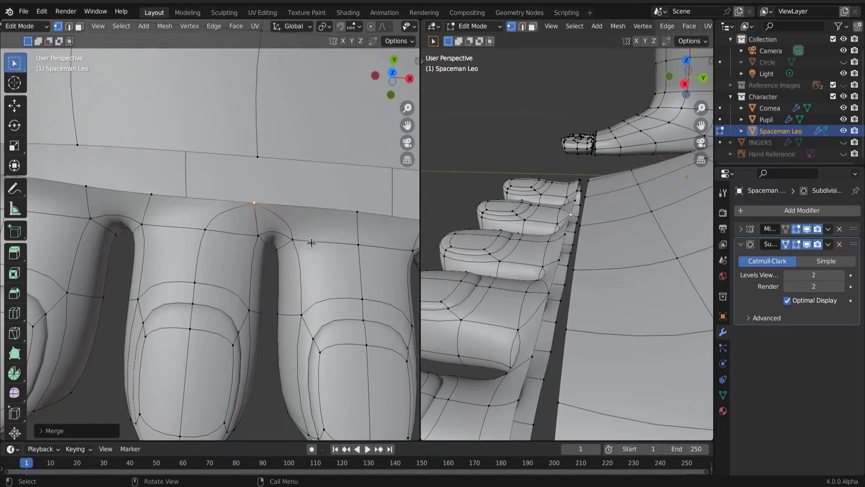
Step: Merge the vertices above the following toe at their center
middle_click_drag(270, 256, 234, 247)
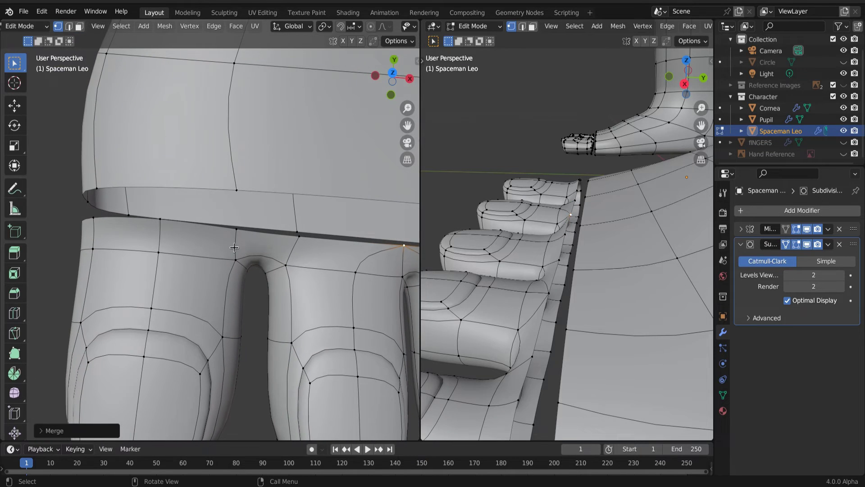
left_click(160, 220)
left_click(237, 231, "shift")
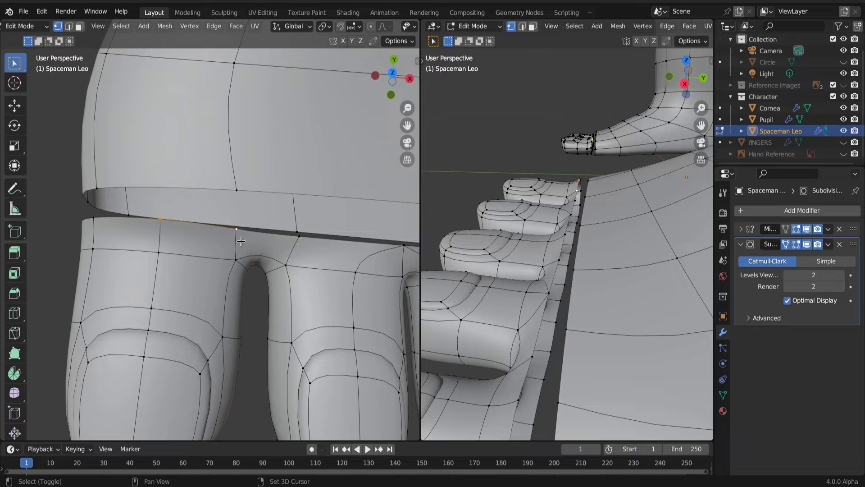
left_click(297, 245, "shift")
key("m")
left_click(307, 250)
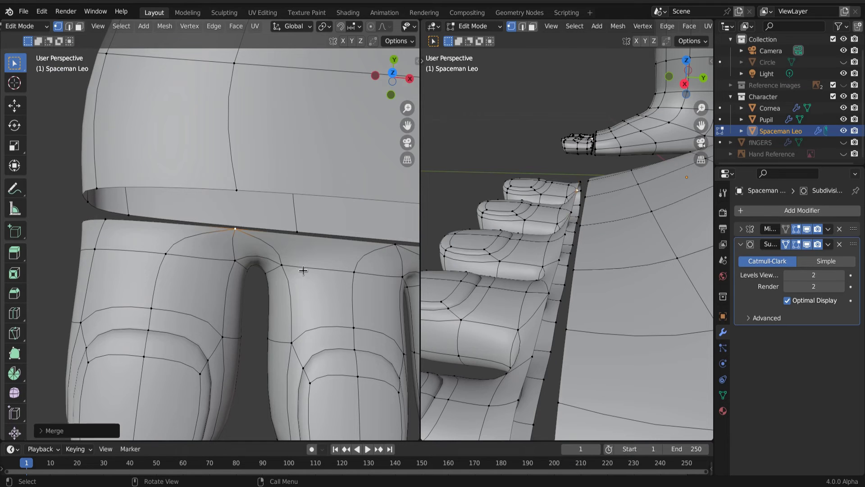
Step: In edge mode, select the edges running across the toe tops
key("2")
left_click(233, 250)
middle_click_drag(233, 250, 294, 255, "shift")
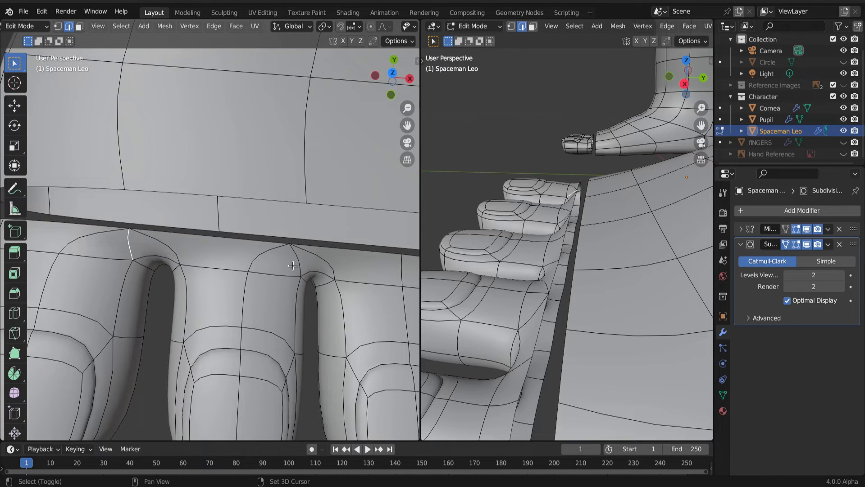
left_click(296, 260, "shift")
middle_click_drag(386, 289, 285, 286, "shift")
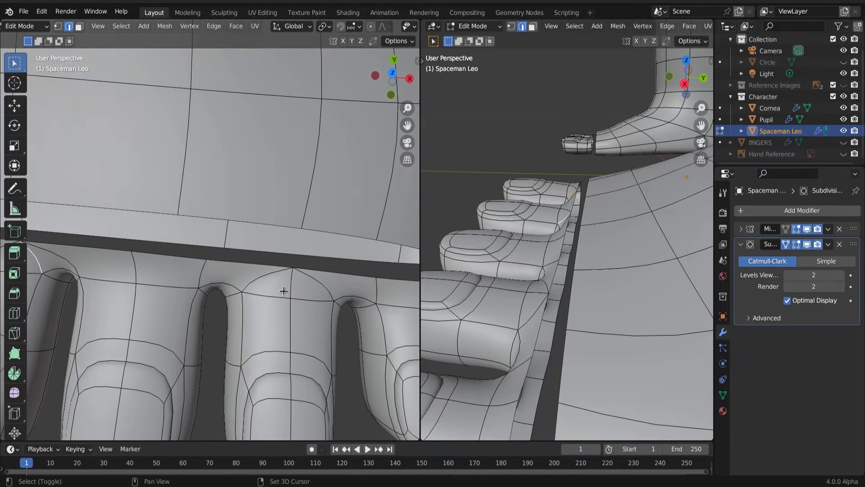
left_click(295, 285, "shift")
Step: Dissolve the selected toe-top edges from the edge context menu
right_click(306, 298)
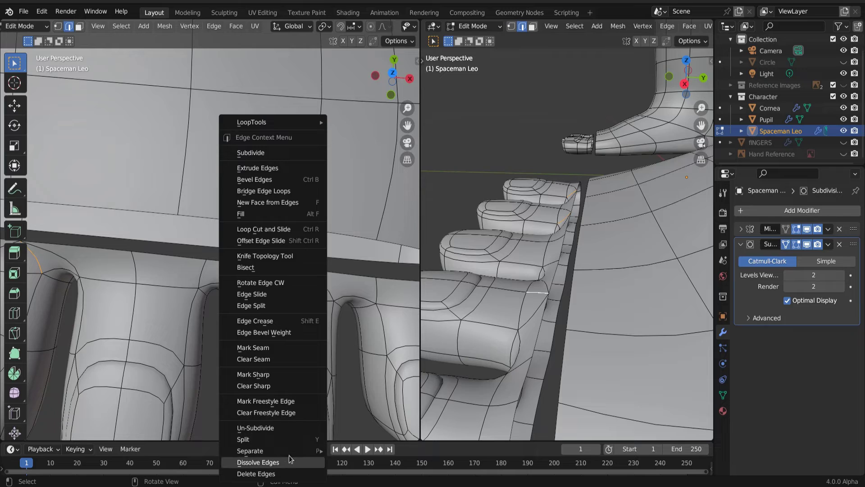
left_click(258, 462)
middle_click_drag(319, 412, 258, 273)
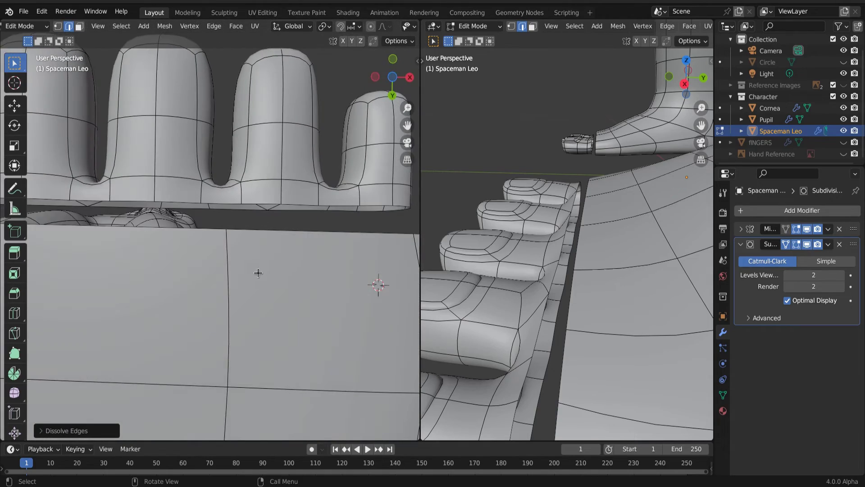
Step: In vertex mode, merge the first group of toe-base vertices at their center
key("1")
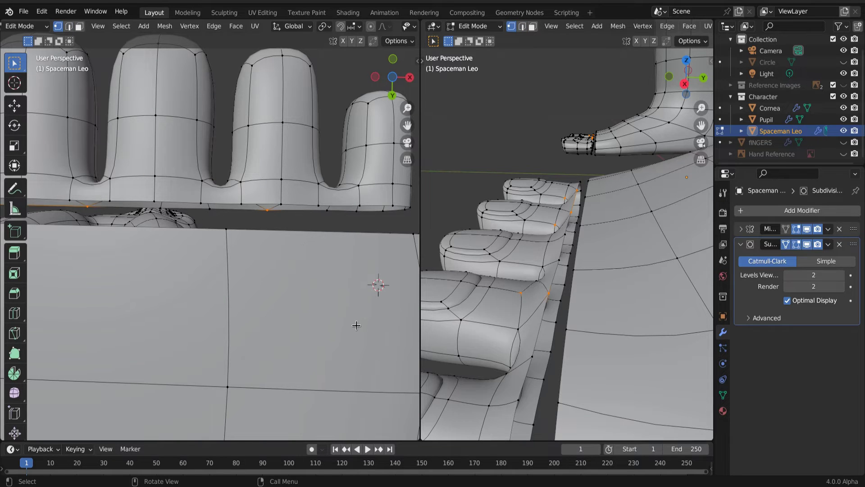
middle_click_drag(359, 322, 253, 359)
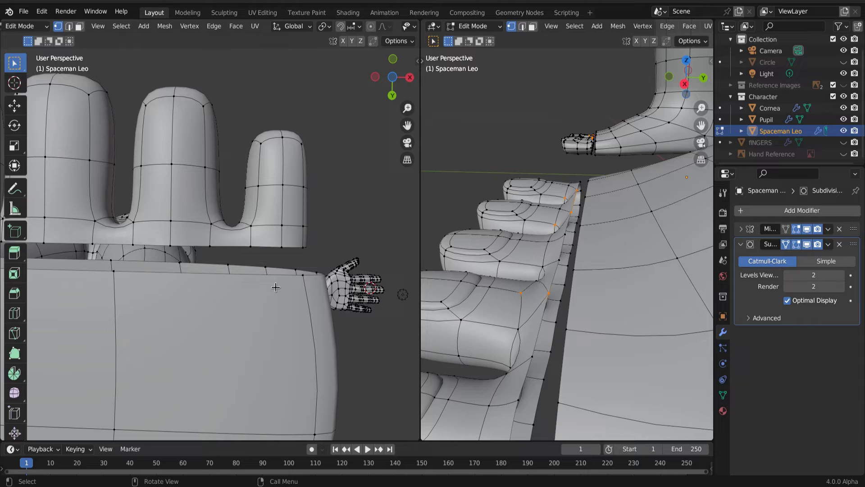
left_click(282, 246)
left_click(251, 245)
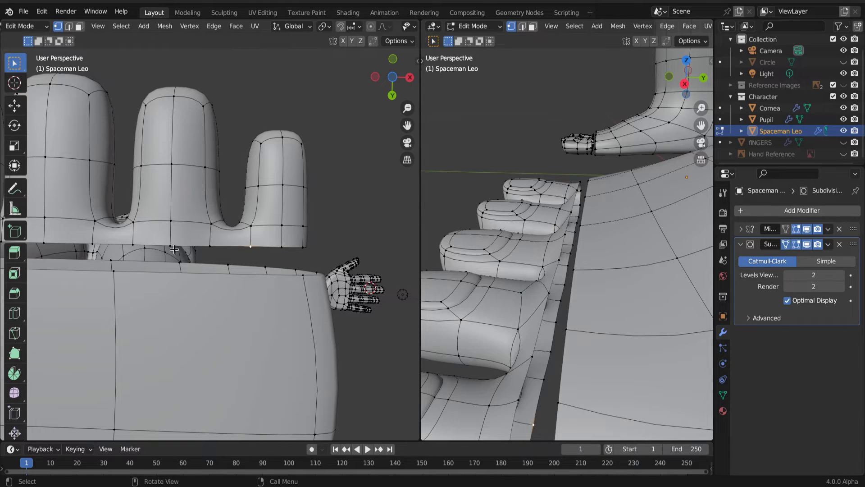
left_click(134, 245)
left_click(170, 246, "shift")
left_click(211, 246, "shift")
left_click(92, 245)
left_click(133, 244, "shift")
left_click(170, 245, "shift")
key("m")
left_click(204, 307)
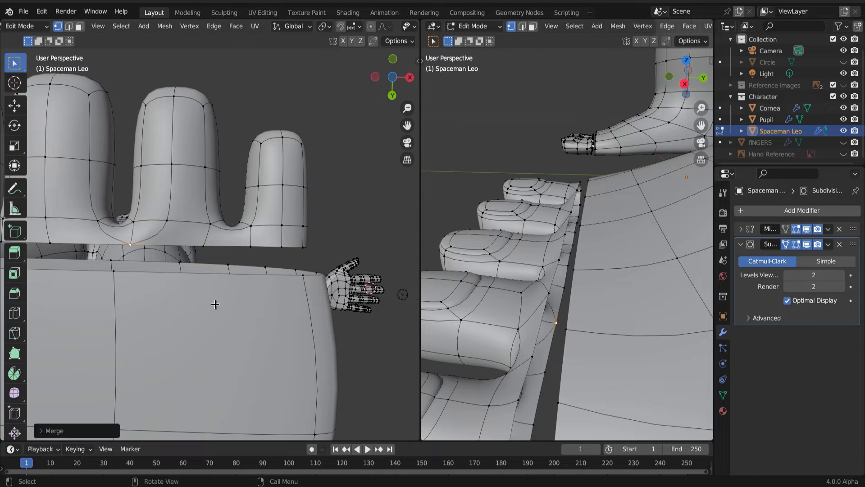
Step: Merge the next two groups of toe-base vertices at their center
left_click(250, 245)
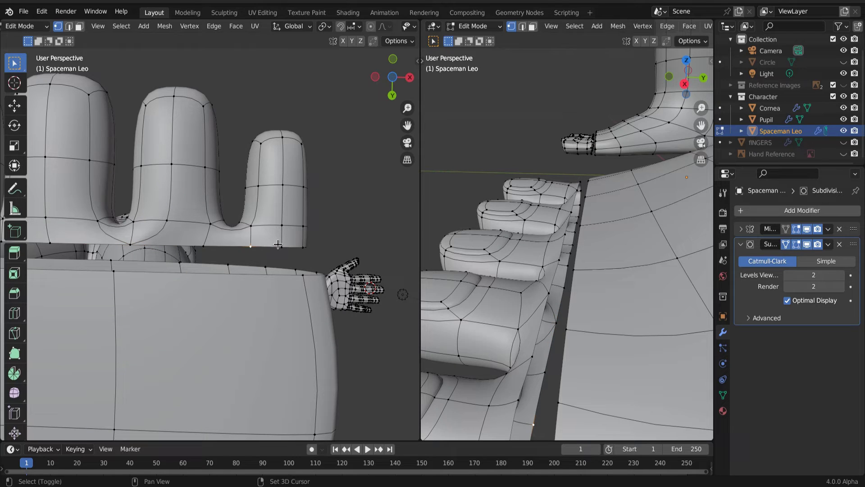
left_click(203, 246, "shift")
left_click(282, 247, "ctrl")
key("m")
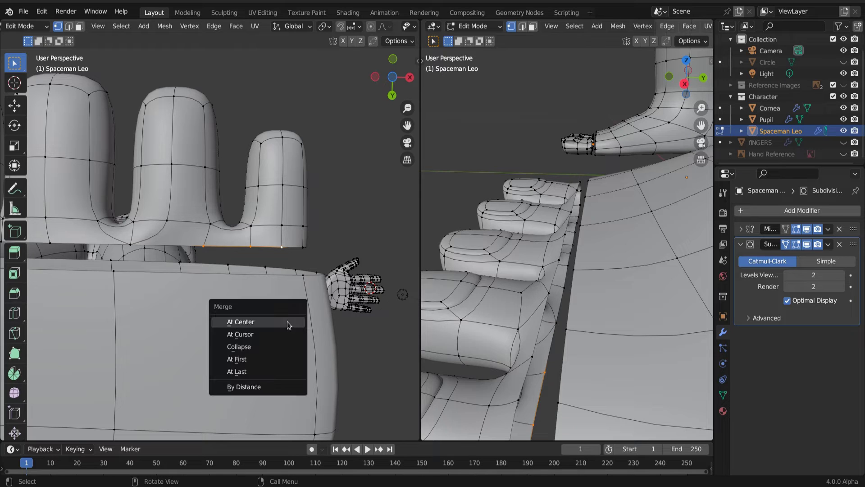
left_click(288, 321)
middle_click_drag(288, 321, 116, 243)
left_click(116, 246, "shift")
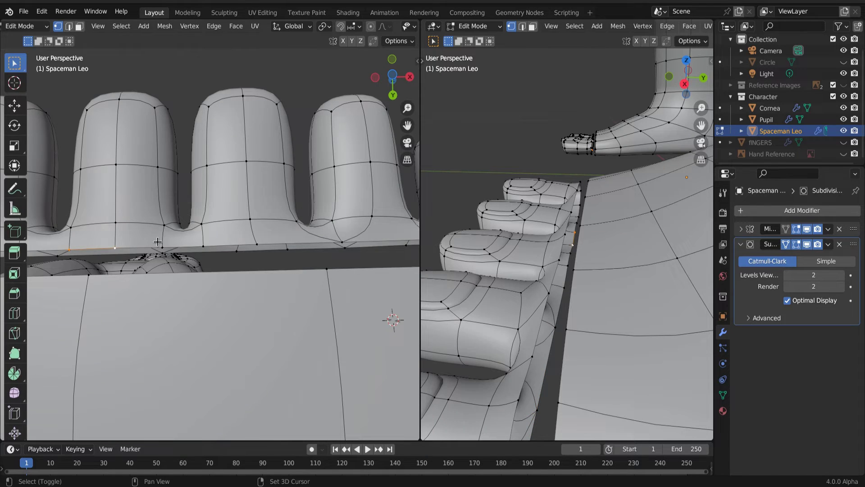
left_click(163, 247, "shift")
key("m")
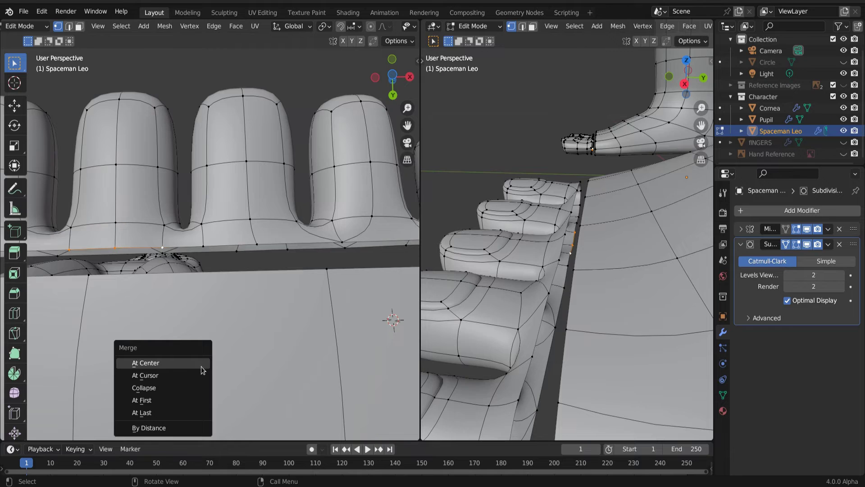
left_click(201, 366)
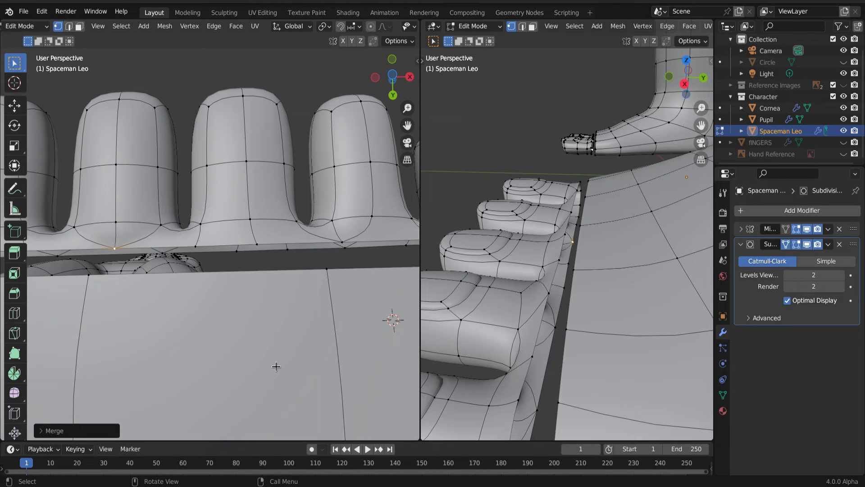
Step: Collapse the edge path along the left toe base into one vertex
middle_click_drag(272, 364, 90, 258)
left_click(120, 266)
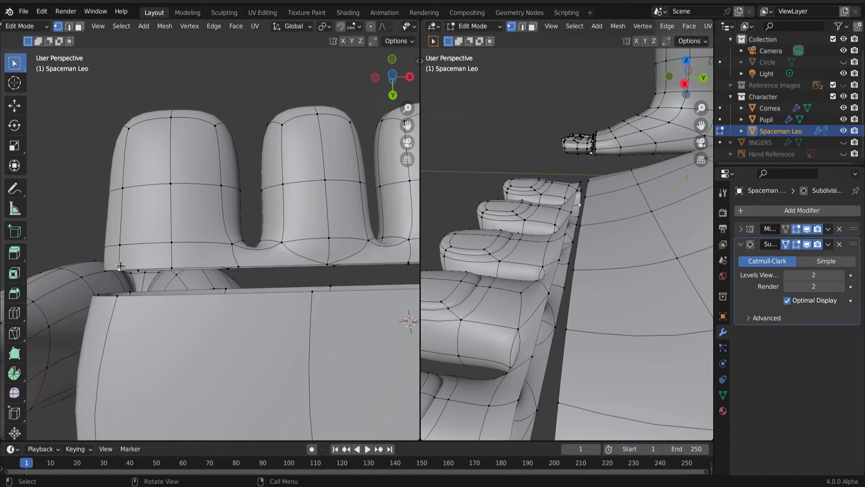
left_click(238, 266, "ctrl")
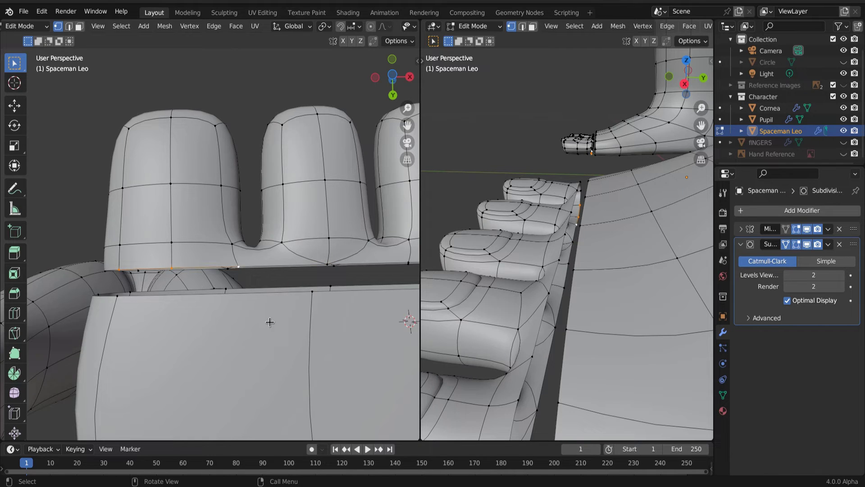
key("m")
left_click(252, 344)
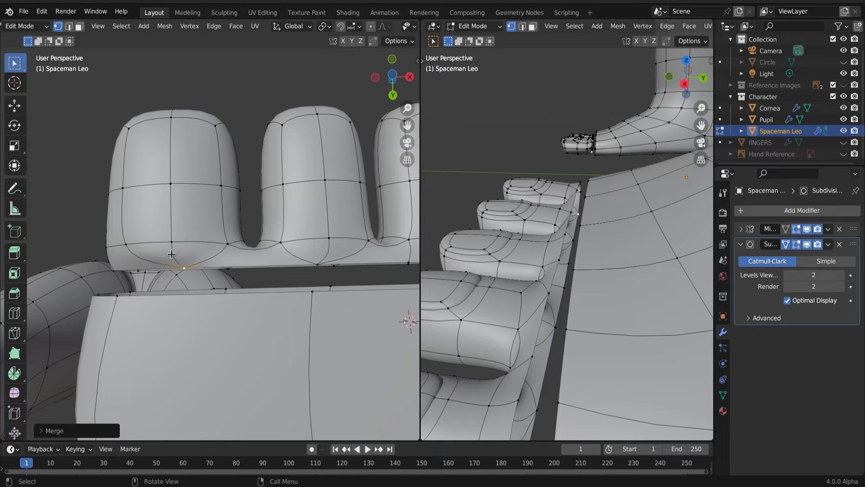
Step: Dissolve three unwanted toe-base edges, then view the foot from the right side
key("2")
left_click(171, 254)
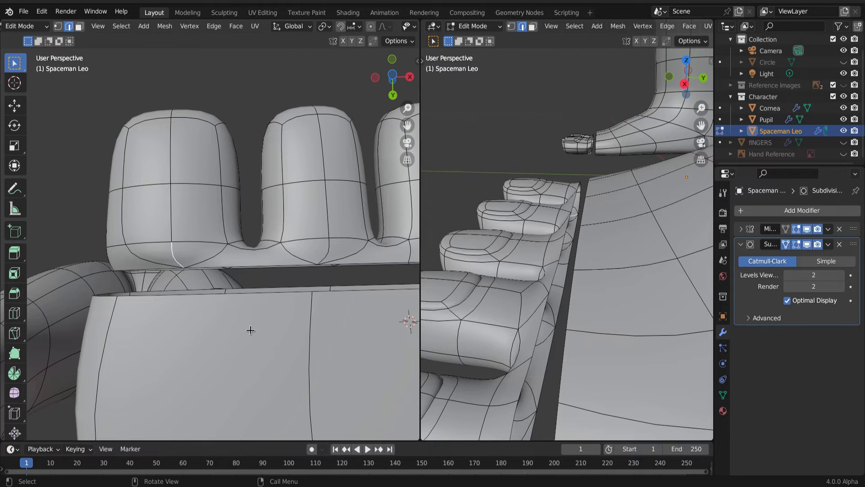
left_click(323, 250, "shift")
scroll(334, 277, "up", 4)
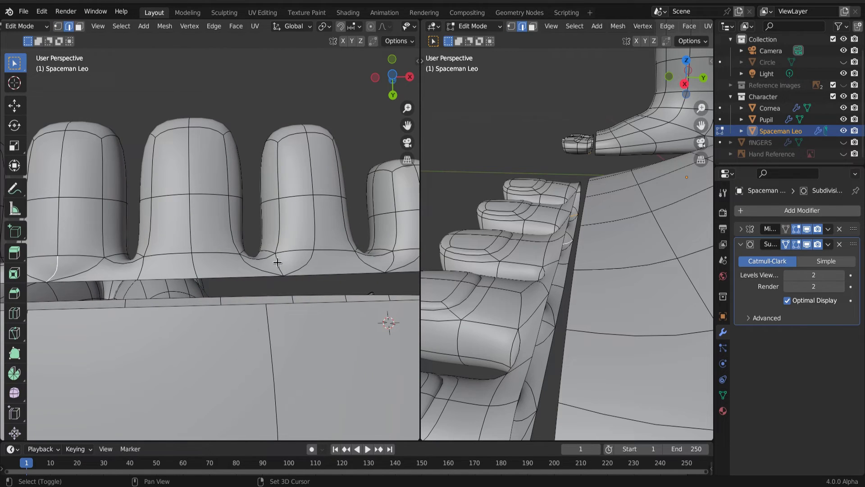
left_click(393, 259, "shift")
scroll(253, 353, "down", 3)
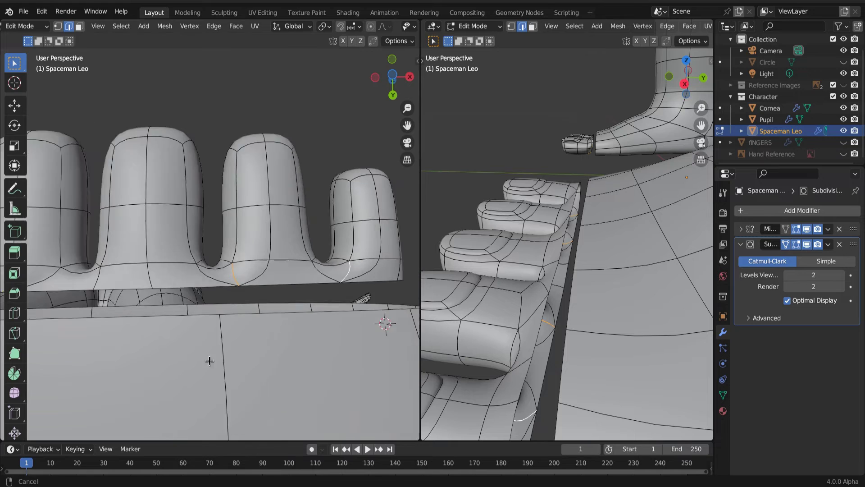
right_click(132, 379)
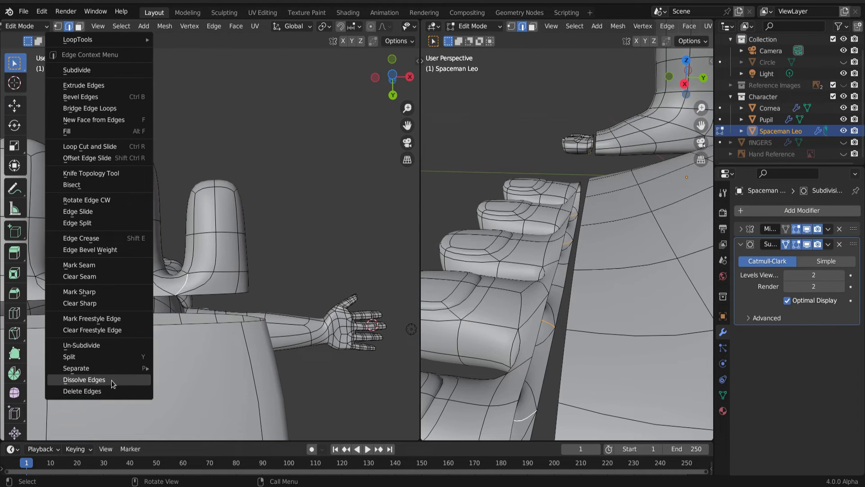
left_click(113, 381)
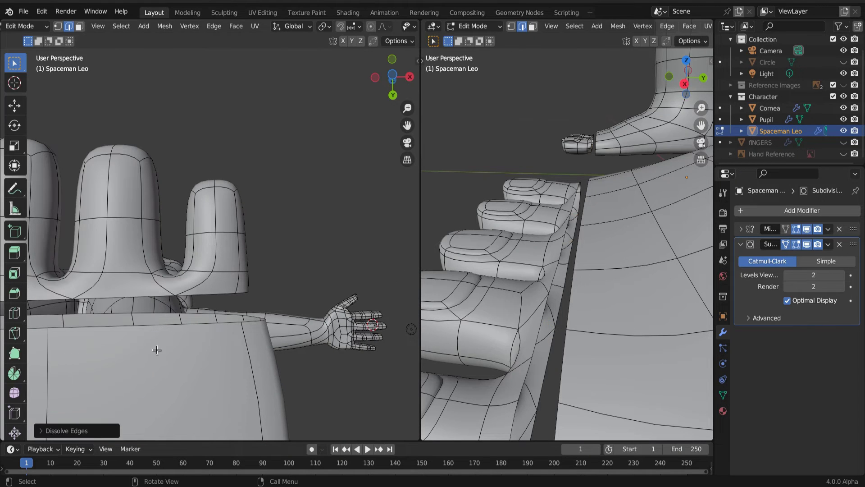
key("1")
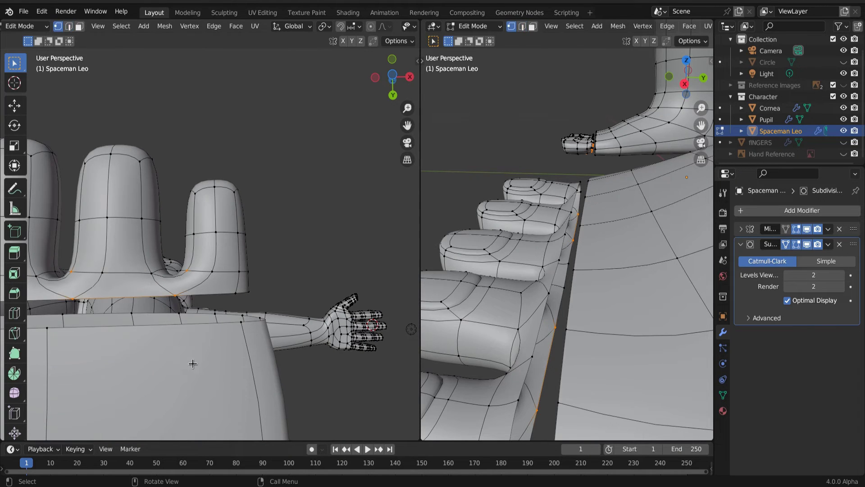
mouse_move(194, 365)
middle_mouse_down()
mouse_move(222, 361)
mouse_move(166, 353)
mouse_move(200, 370)
middle_mouse_up()
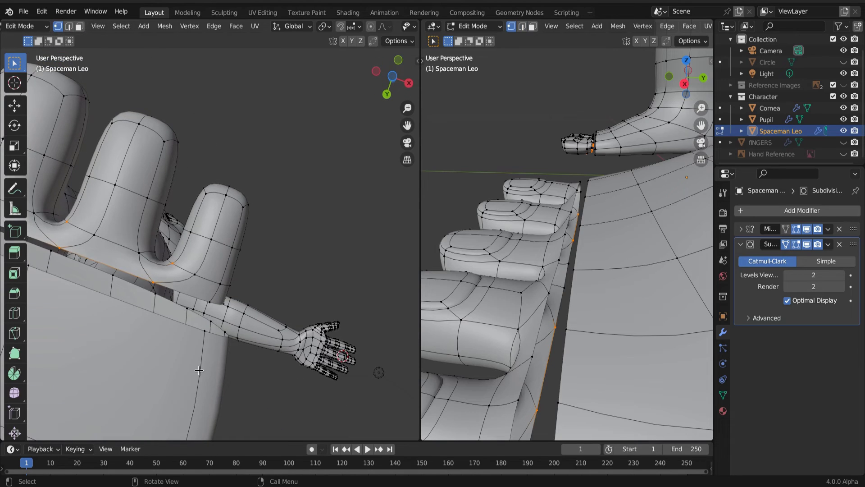
key("KP_3")
Step: In edge select mode, fill the first faces between the toe and the foot
scroll(200, 370, "down", 2)
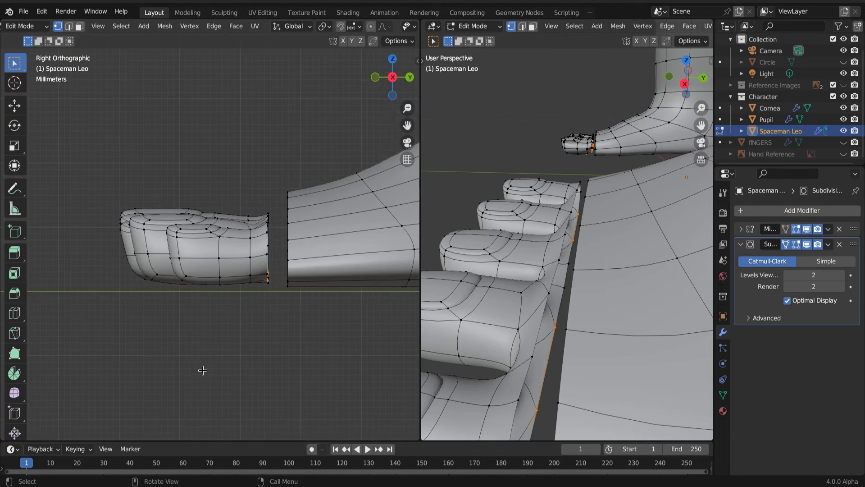
middle_click_drag(202, 370, 307, 285)
key("2")
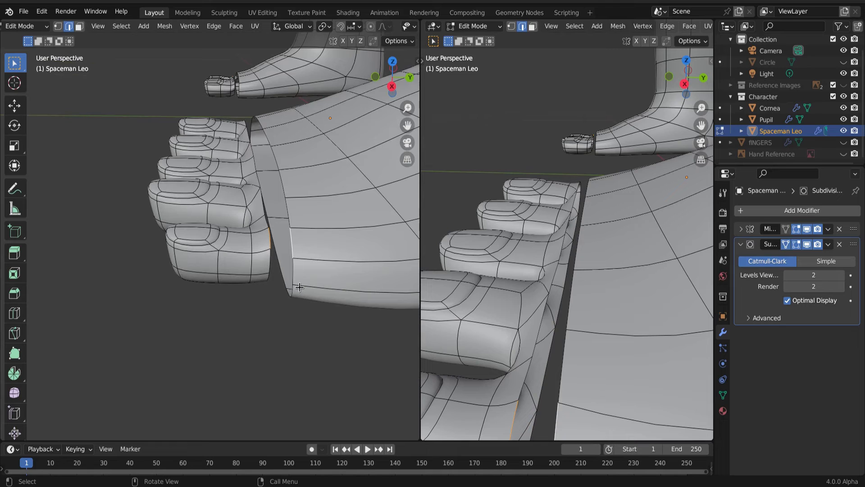
left_click(299, 287)
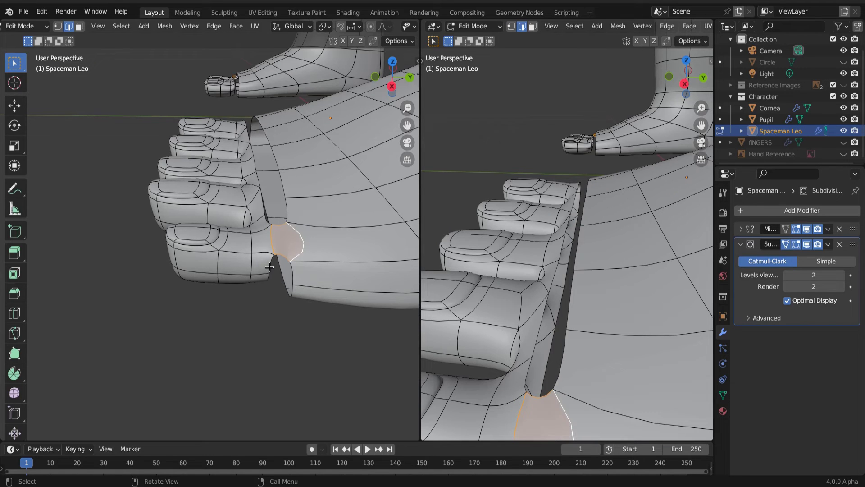
key("f")
middle_click_drag(295, 310, 286, 256)
key("f")
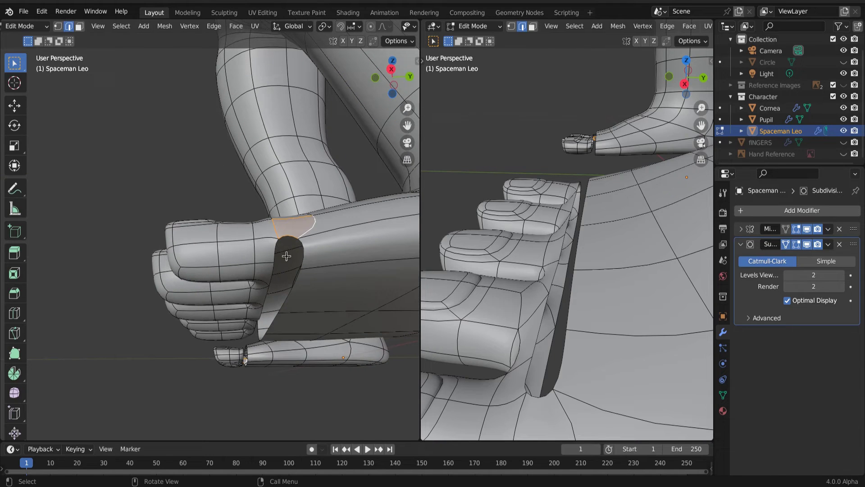
Step: Bridge the toe gap's left rim edge and opposite wall edge with a face, redoing it after undos
left_click(273, 250)
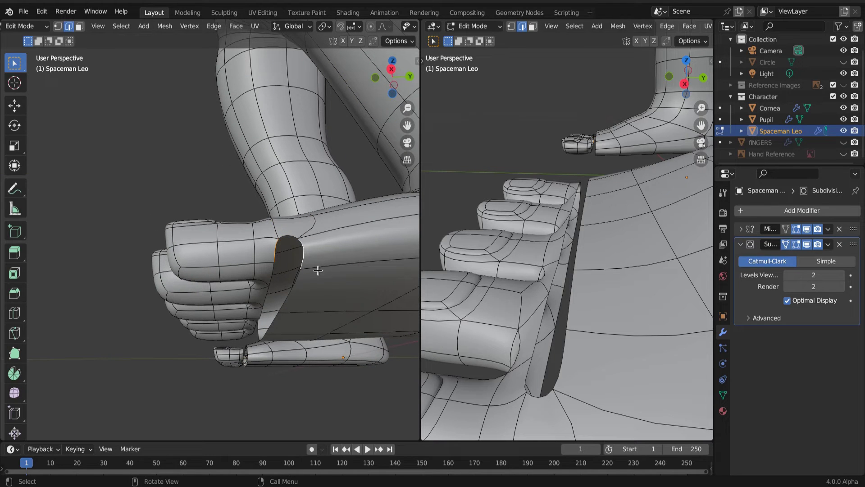
left_click(318, 271, "shift")
middle_click_drag(317, 270, 283, 344)
key("f")
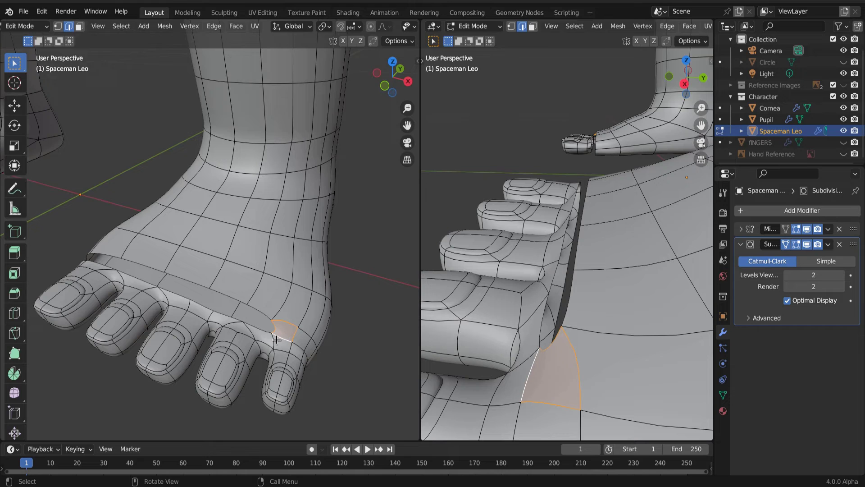
key("ctrl+z")
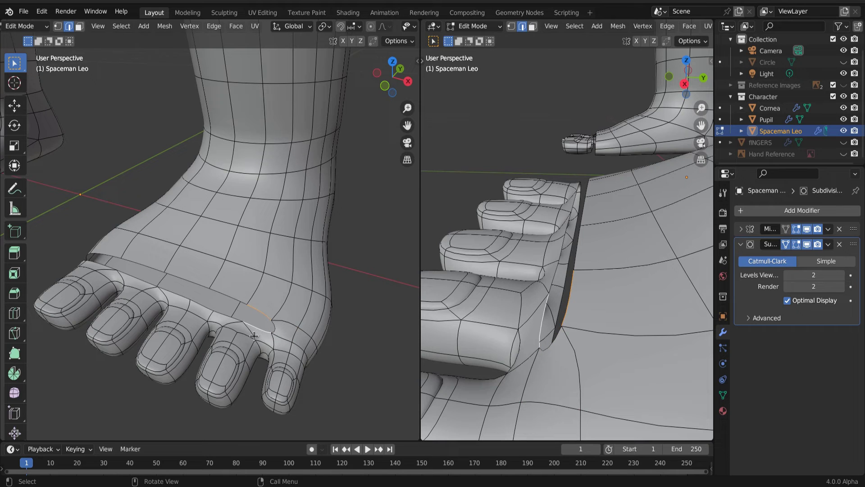
key("f")
middle_click_drag(253, 336, 249, 325)
key("ctrl+z")
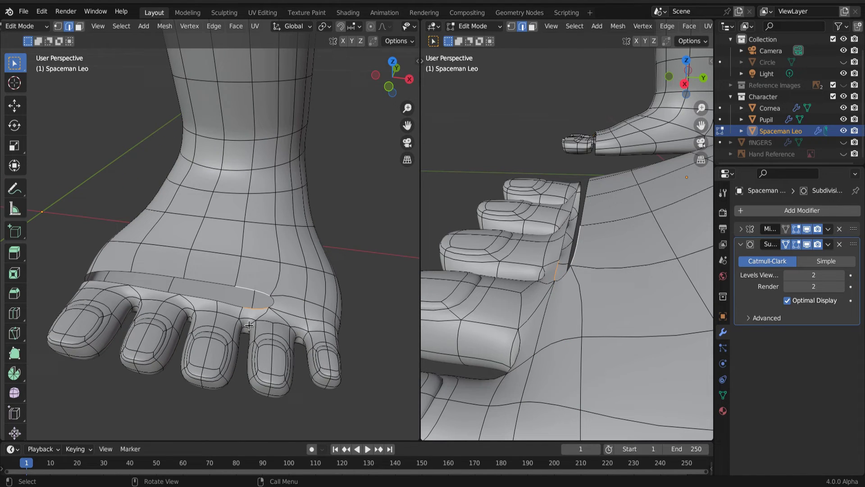
key("f")
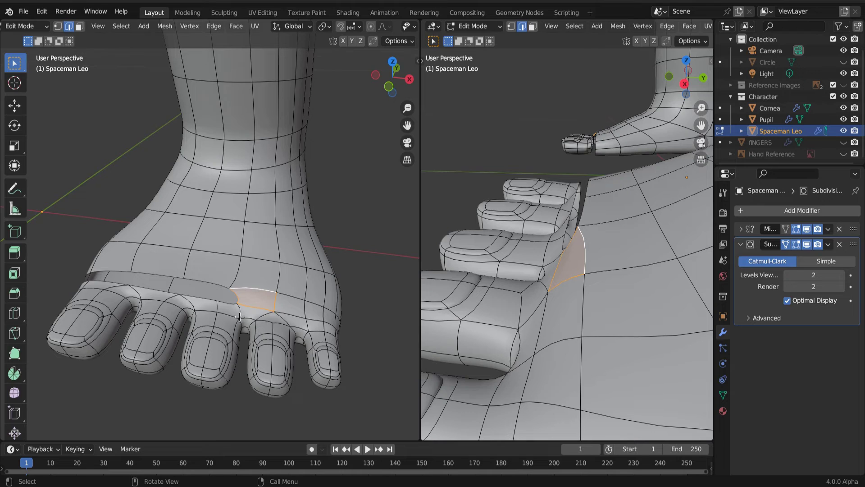
Step: Fill both sections of the ankle band gap with faces spanning their top and bottom edges
scroll(198, 307, "up", 3)
key("k")
key("Escape")
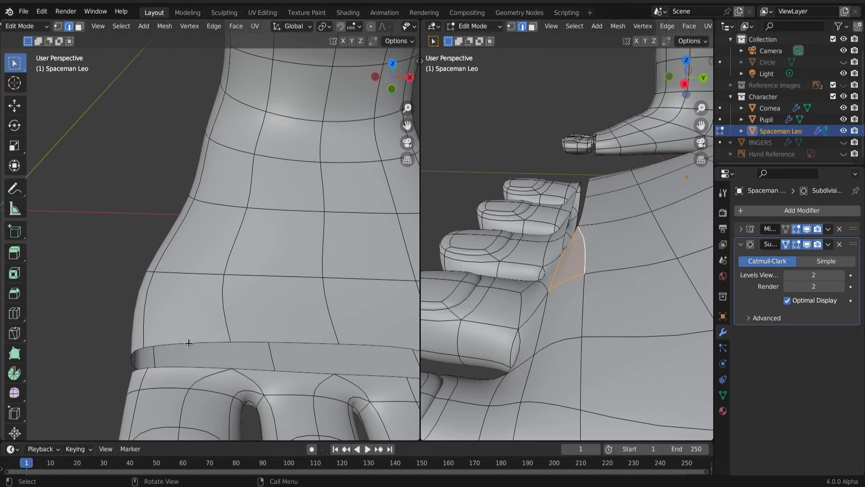
left_click(189, 343)
left_click(182, 368, "shift")
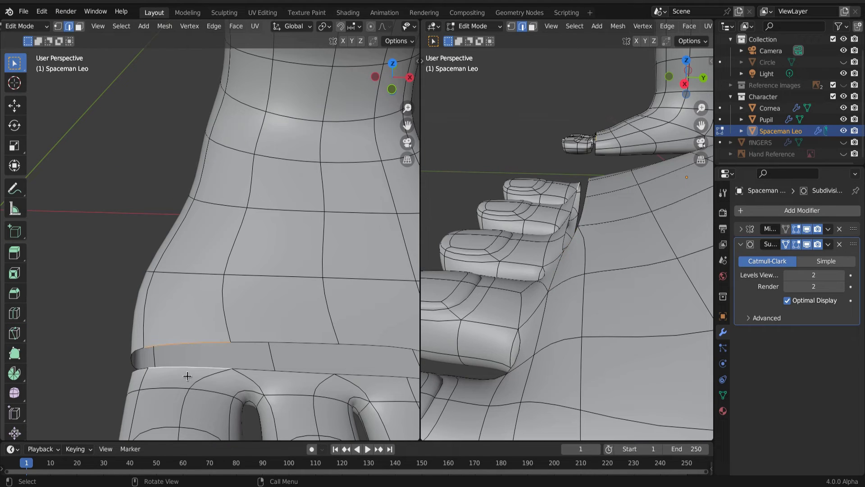
key("f")
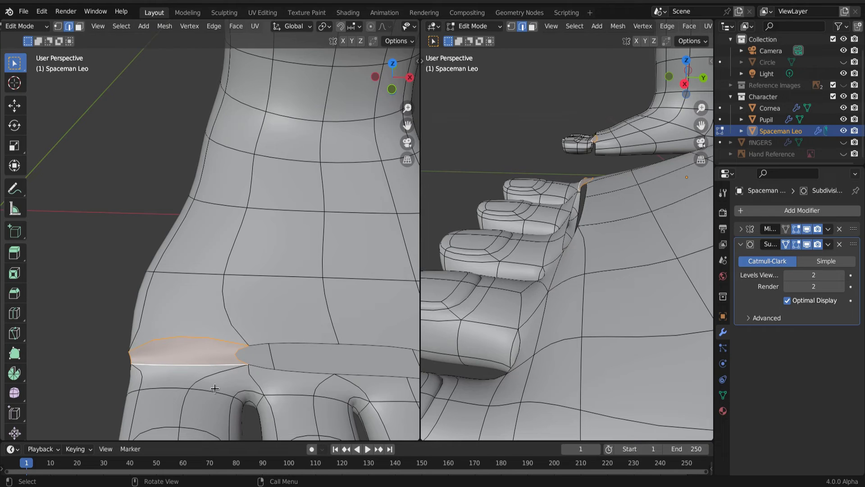
left_click(274, 370)
left_click(282, 344, "shift")
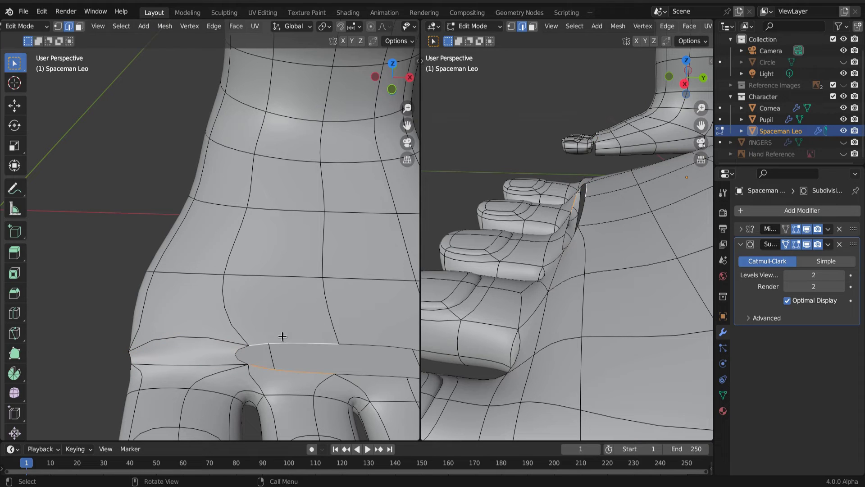
key("f")
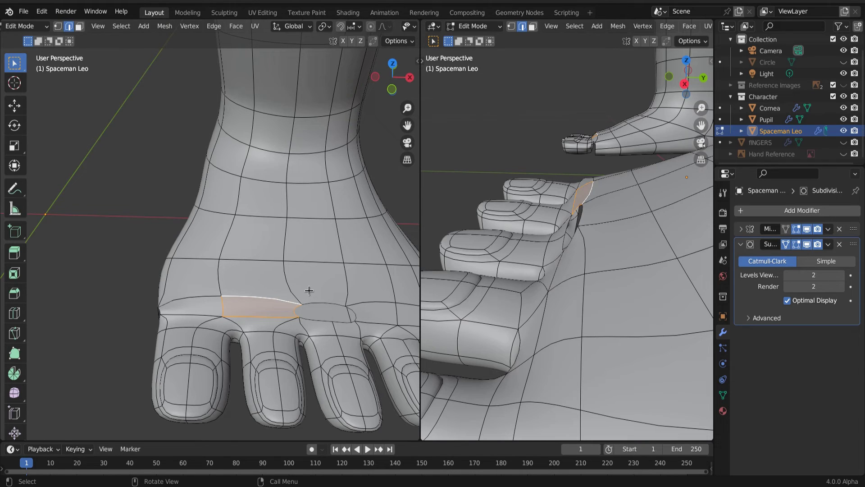
middle_click_drag(295, 309, 305, 320)
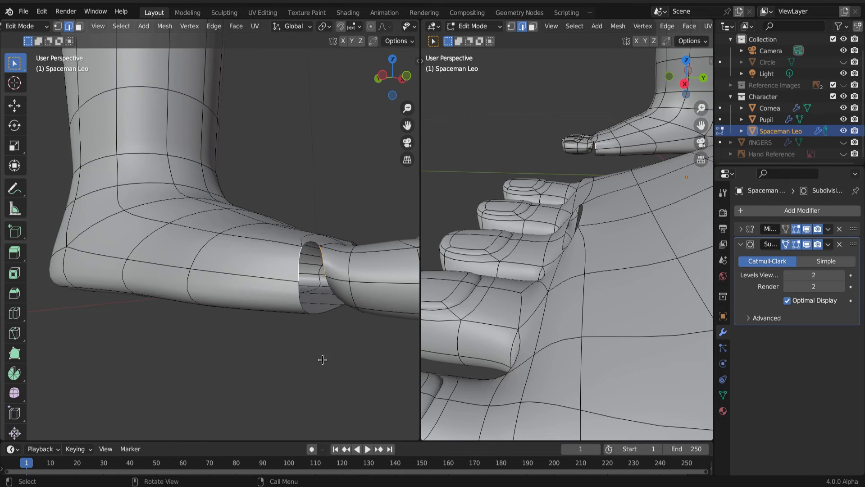
Step: Move two vertices onto the groove at the base of the toes
middle_click_drag(320, 360, 303, 282)
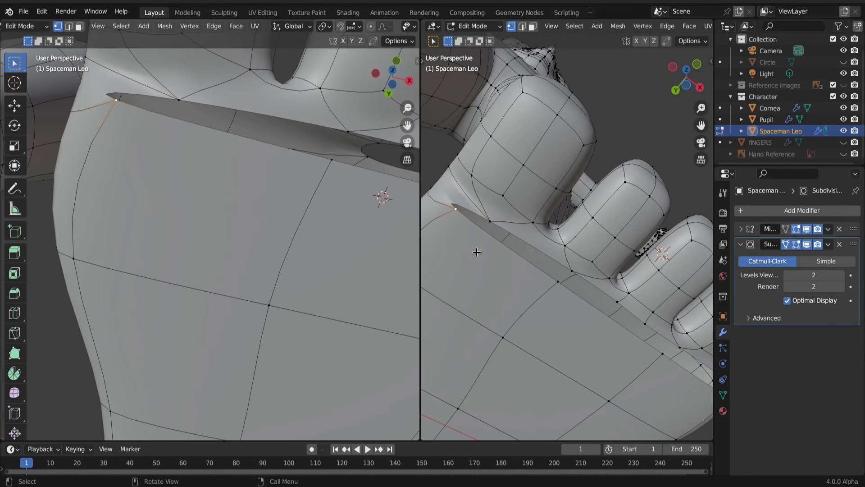
key("g")
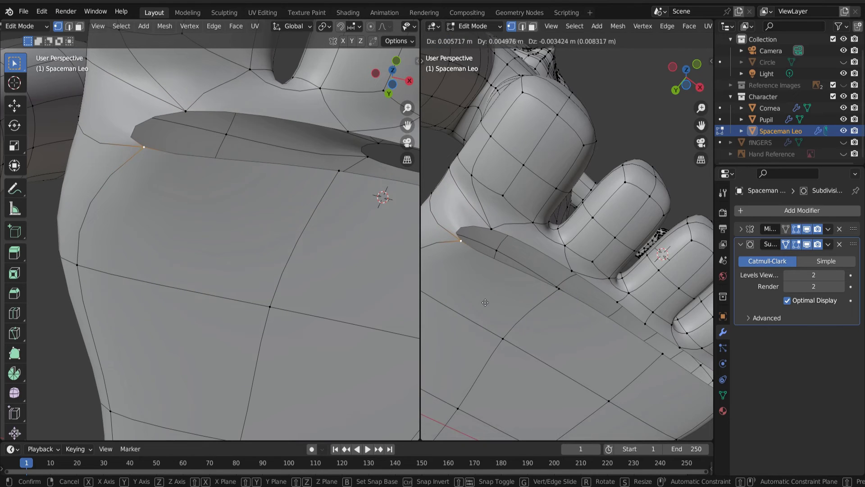
left_click(486, 313)
left_click(557, 288)
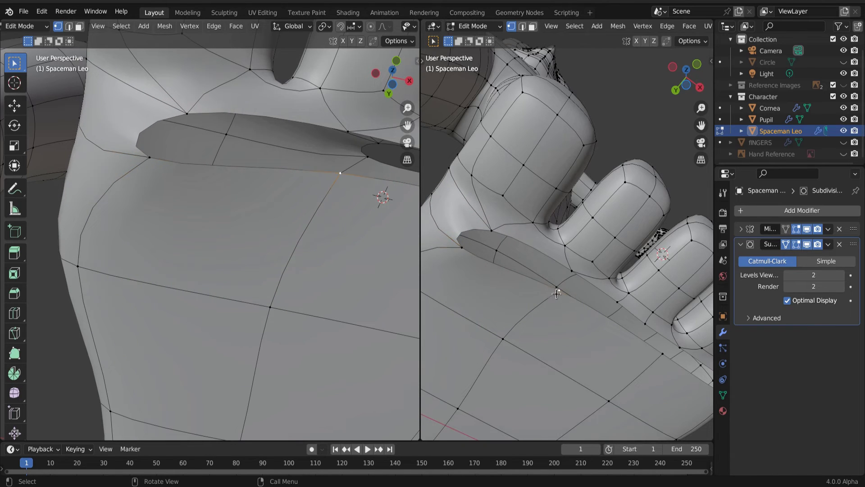
key("g")
left_click(543, 314)
middle_click_drag(622, 343, 505, 277)
Step: Fill the groove between the upper and lower edge loops with faces, merging the selection
key("2")
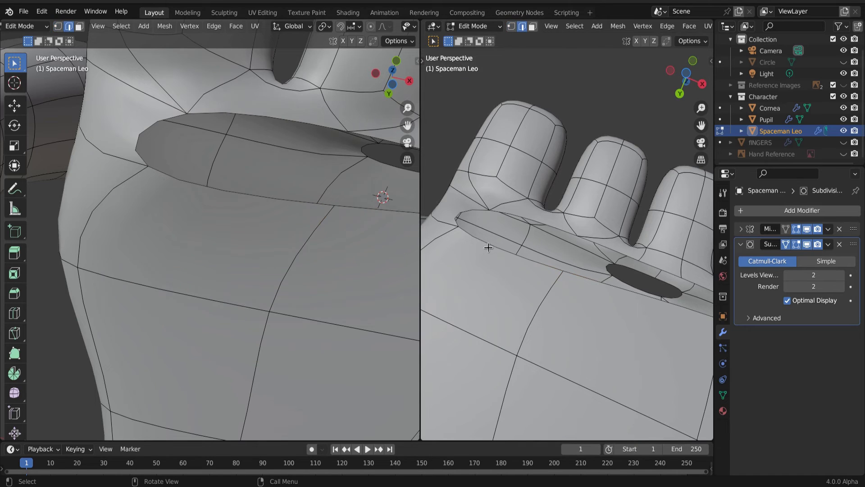
left_click(488, 245, "alt")
left_click(532, 220, "alt+shift")
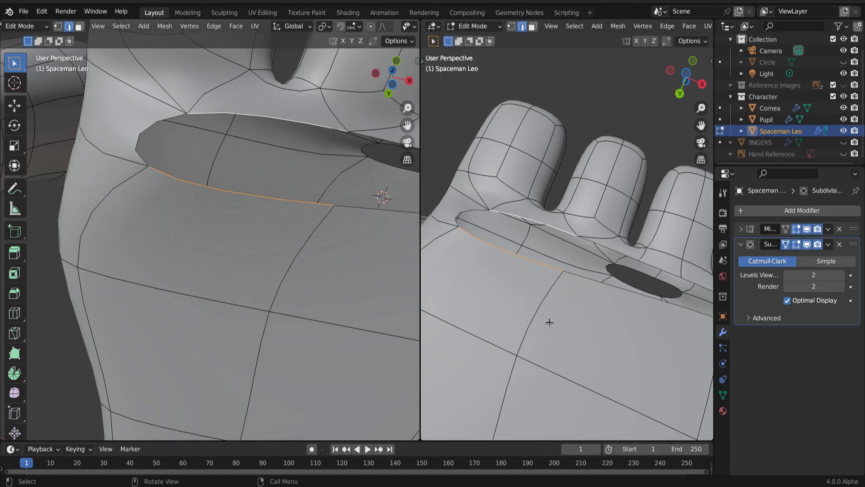
key("f")
middle_click_drag(643, 344, 559, 300, "shift")
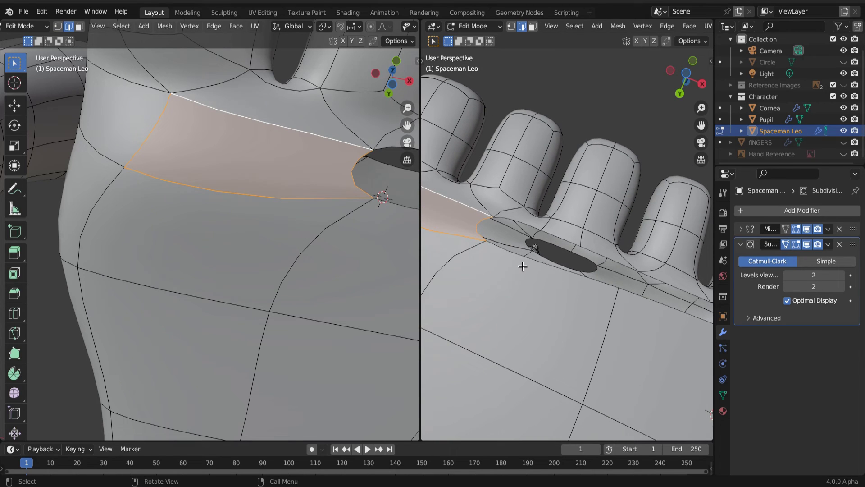
key("alt+a")
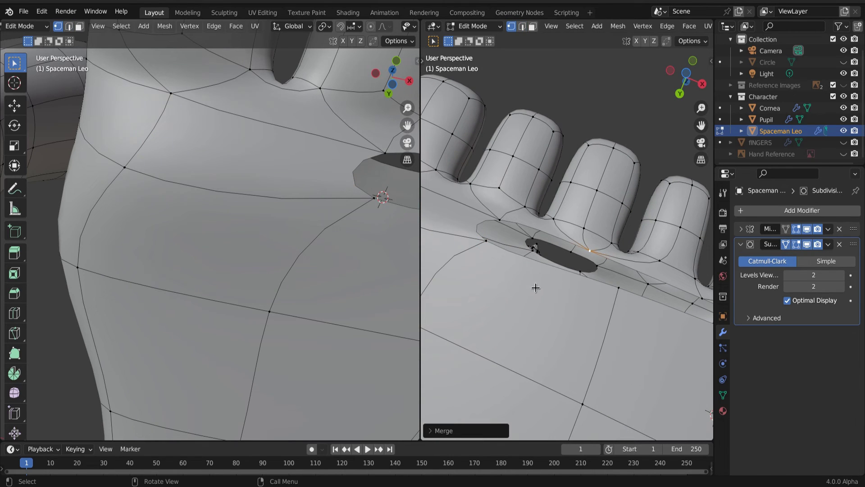
left_click(515, 260, "alt")
left_click(534, 227, "alt+shift")
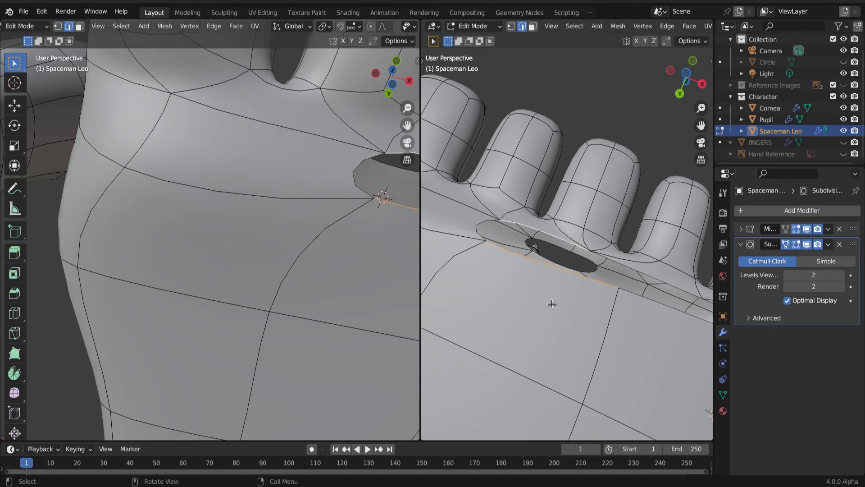
key("f")
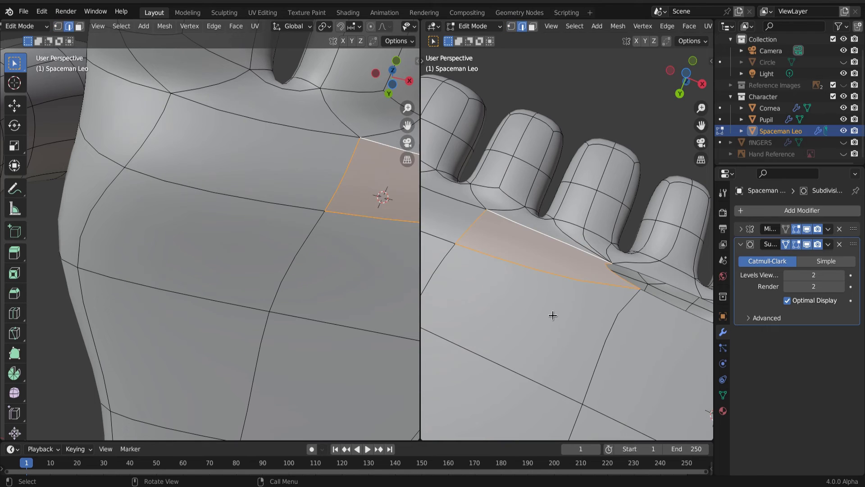
Step: Dissolve the stray edge at the toe base and disable the Subdivision modifier in the viewport
left_click(585, 239)
key("ctrl+e")
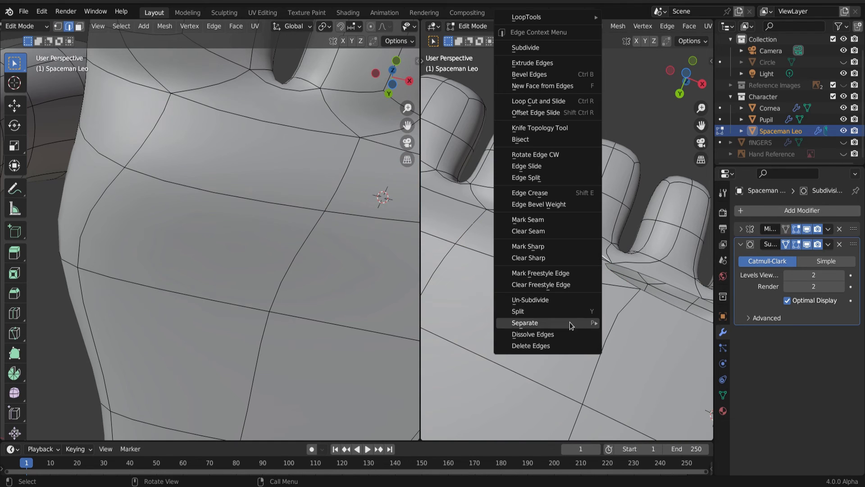
left_click(580, 332)
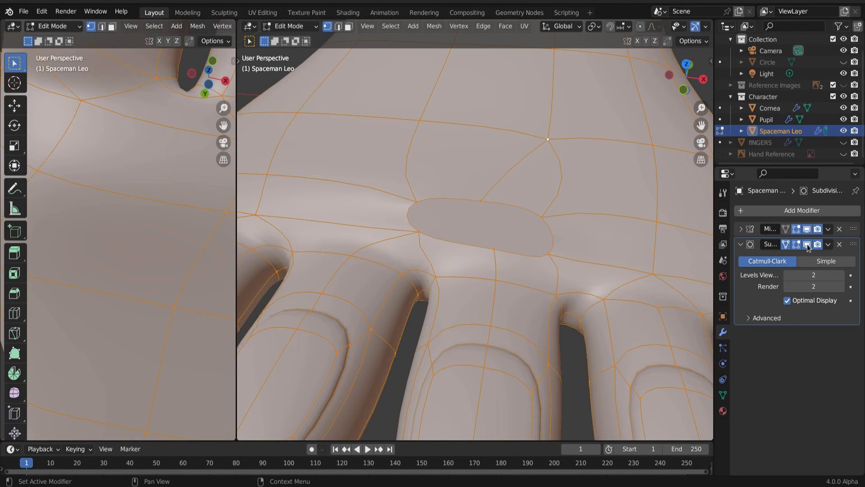
left_click(807, 244)
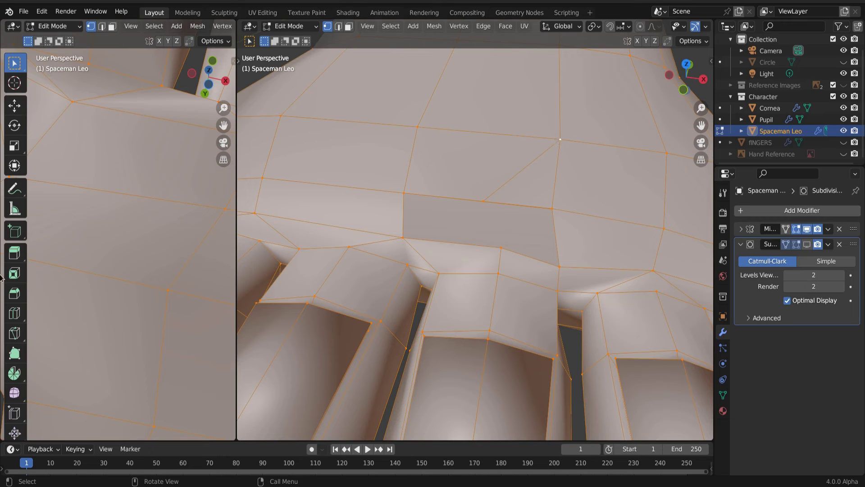
Step: Knife-cut a new edge from the upper vertex through the crossing edge down to the bottom vertex
left_click(14, 332)
left_click(560, 139)
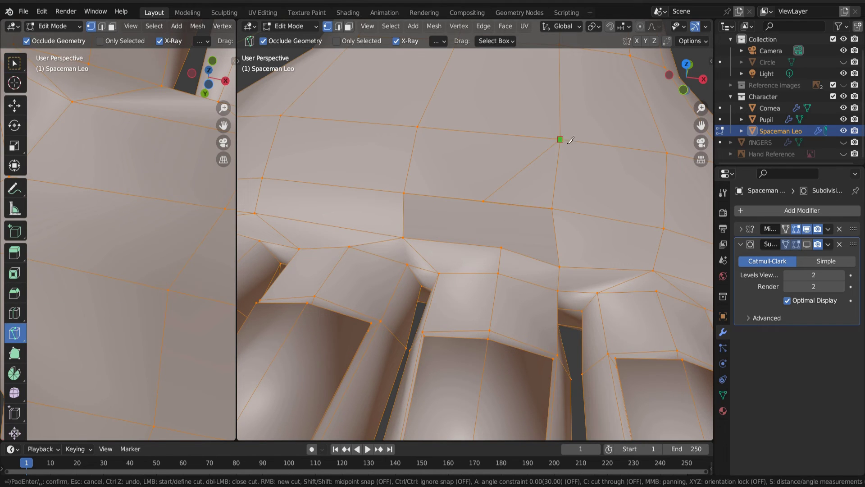
left_click(610, 219)
left_click(604, 268)
left_click(601, 285)
key("Return")
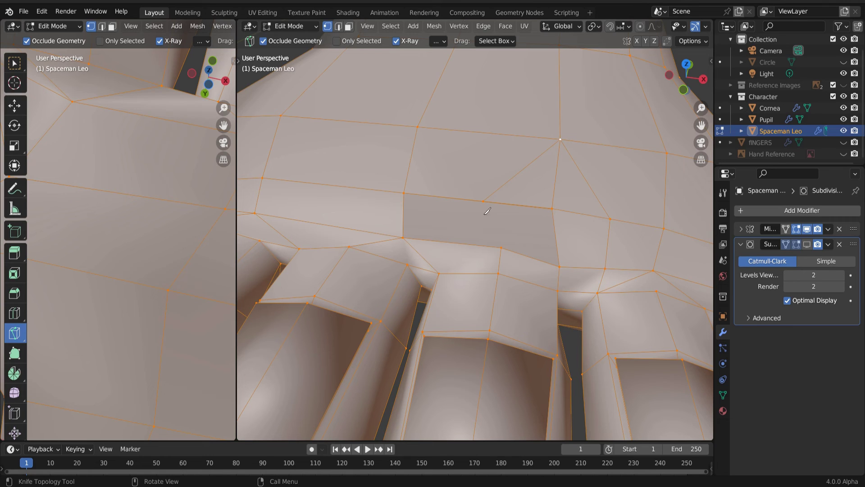
left_click(14, 63)
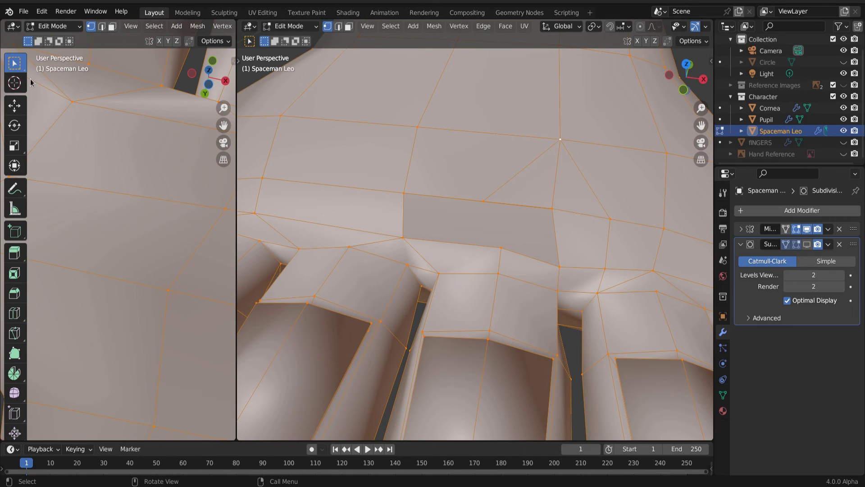
Step: Fill the left and right holes above the middle toes with faces
left_click(482, 201)
left_click(502, 247, "shift")
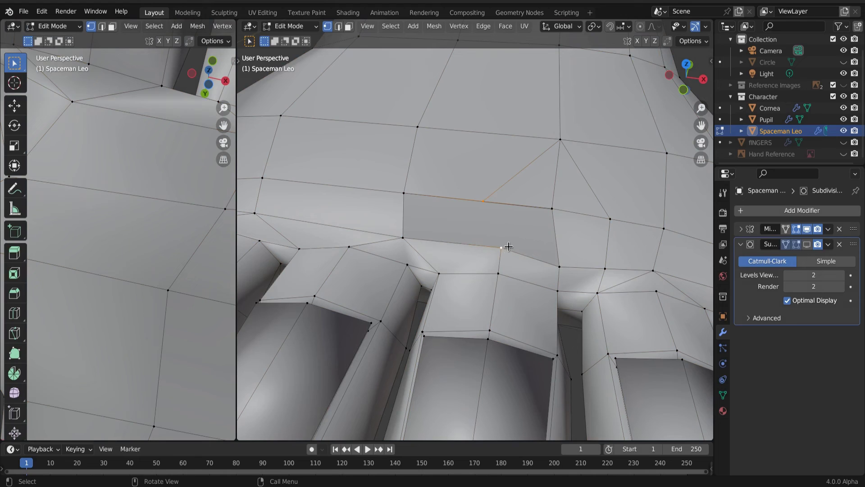
key("2")
left_click(434, 194)
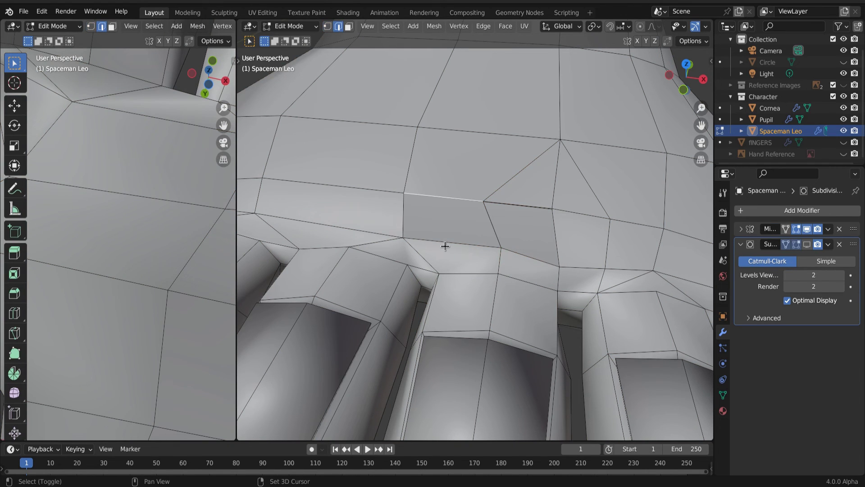
left_click(445, 248, "shift")
key("f")
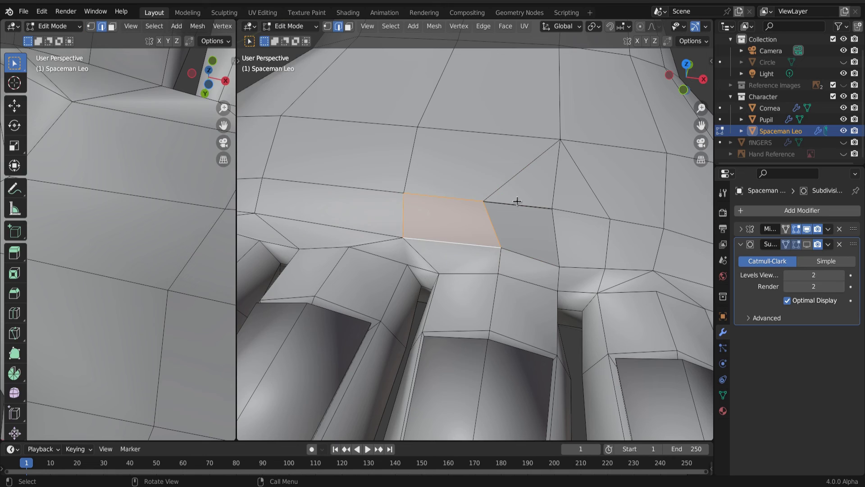
left_click(516, 253)
key("f")
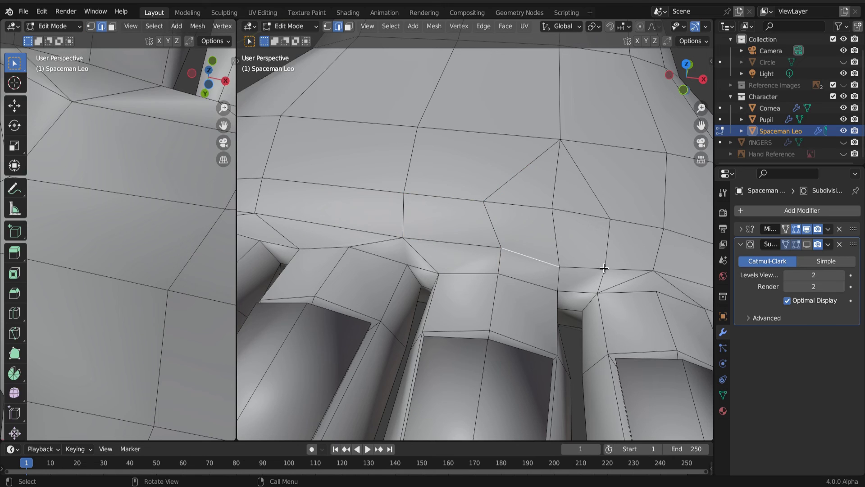
Step: Dissolve the extra edge across the top of the foot, merging its two faces
right_click(556, 181)
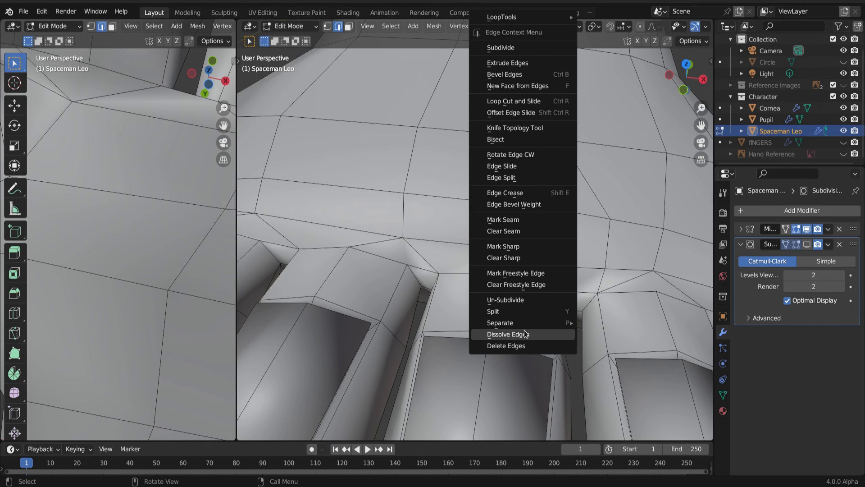
left_click(556, 334)
middle_click_drag(615, 302, 532, 287, "shift")
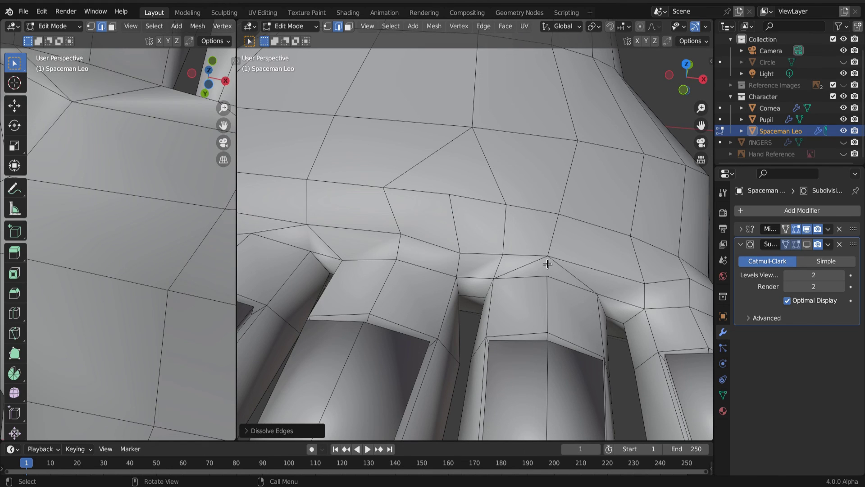
Step: Knife-cut two connected edges upward from a vertex above the right toes
key("k")
middle_click_drag(540, 268, 490, 258, "shift")
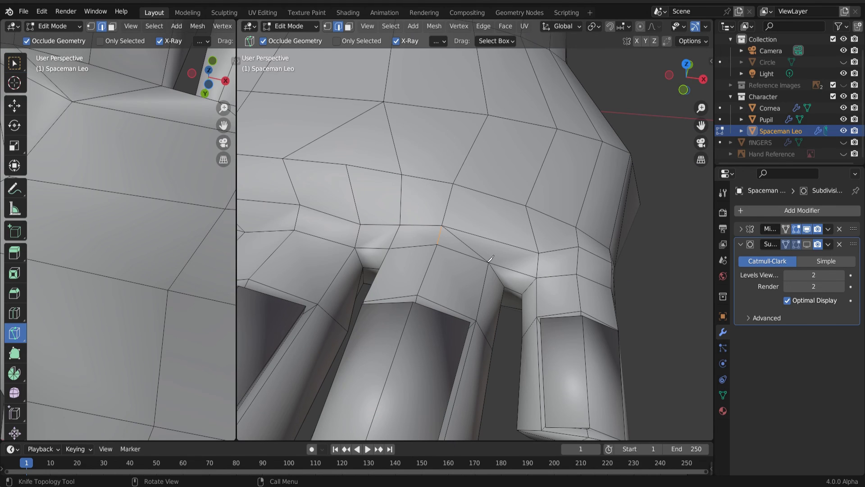
left_click(489, 261)
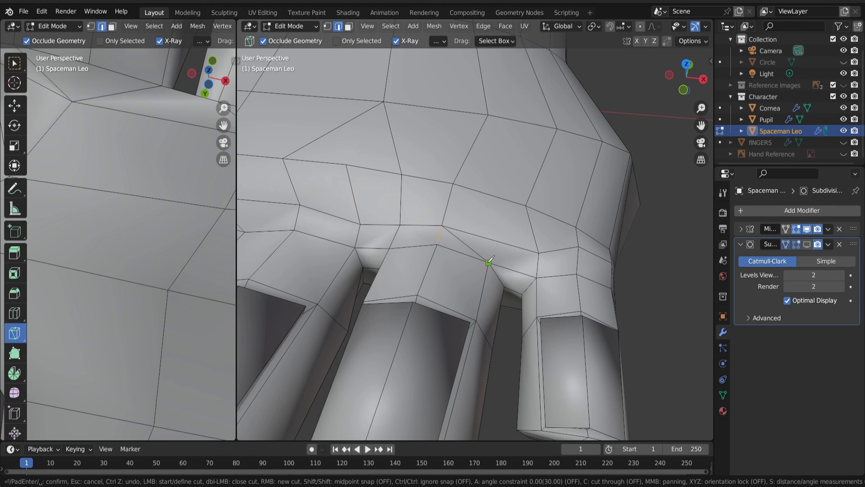
left_click(492, 239)
key("Return")
left_click(492, 239)
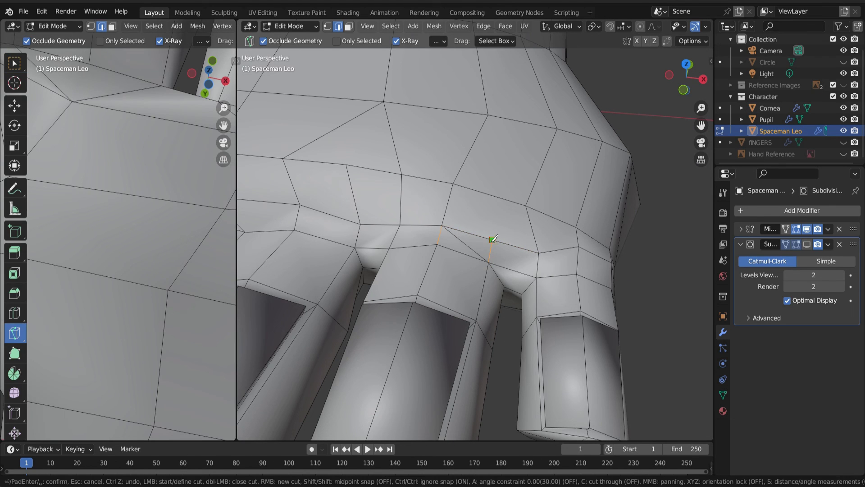
left_click(499, 197)
key("Return")
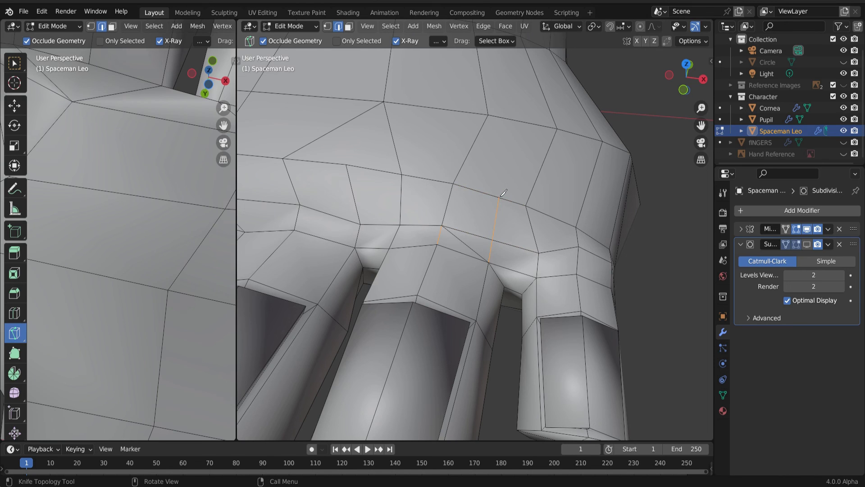
Step: Continue the knife cut to the upper vertex, then cut from it down to the lower vertex
left_click(500, 197)
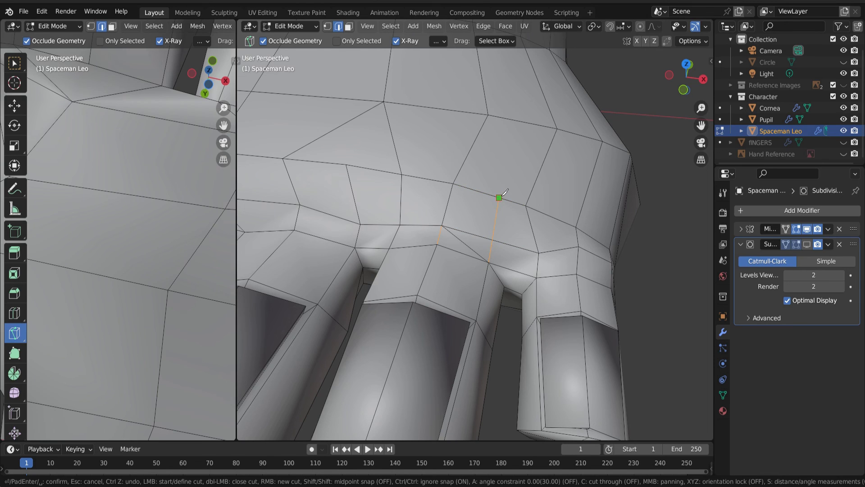
left_click(557, 127)
key("Return")
left_click(558, 127)
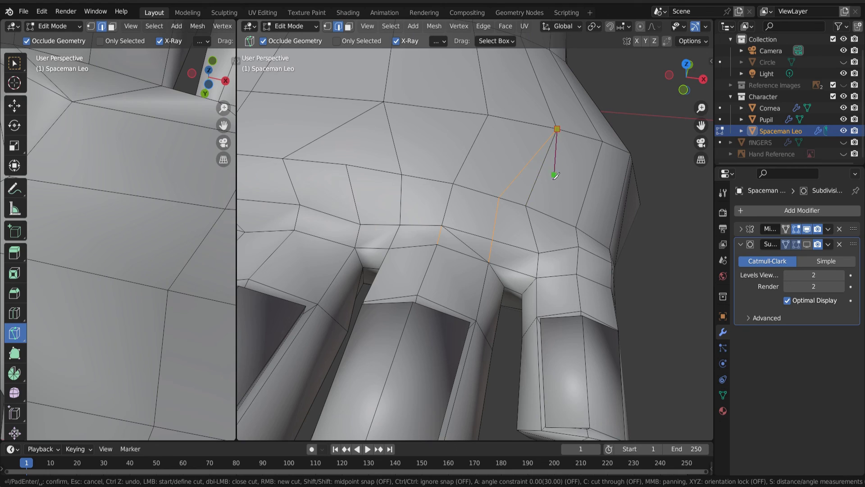
left_click(542, 249)
key("Return")
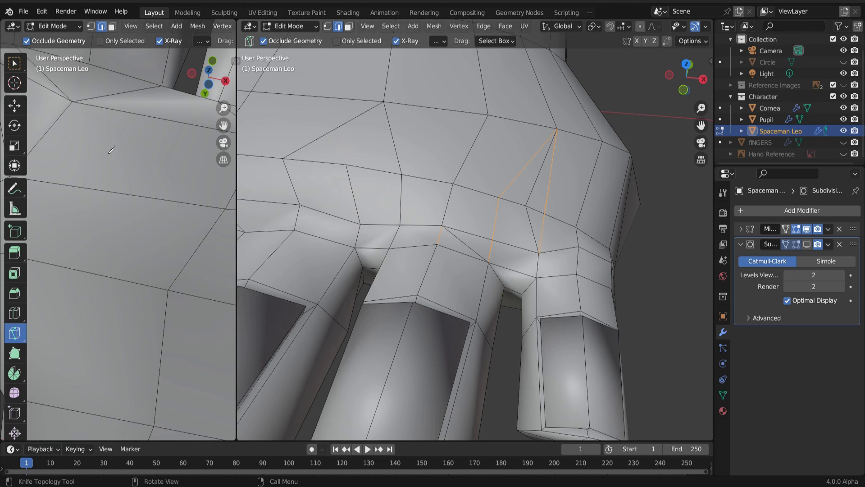
Step: Dissolve the leftover diagonal edge, then zoom out to view the whole foot from the side
left_click(14, 63)
left_click(542, 176)
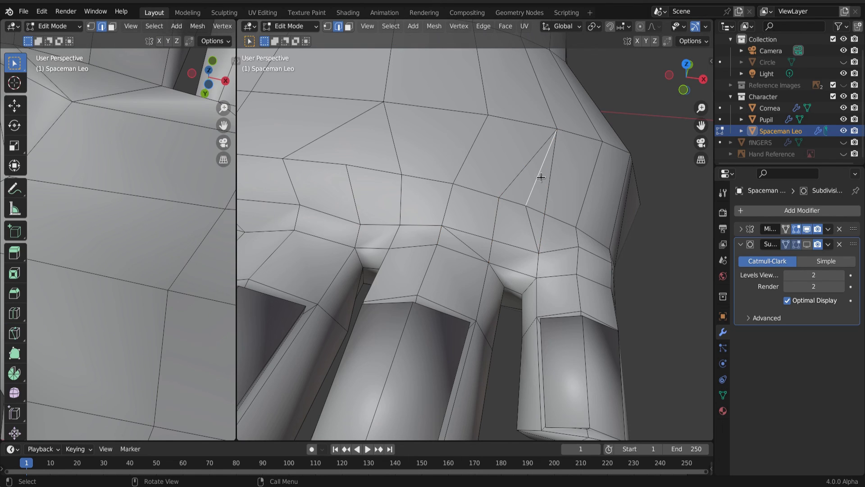
right_click(541, 177)
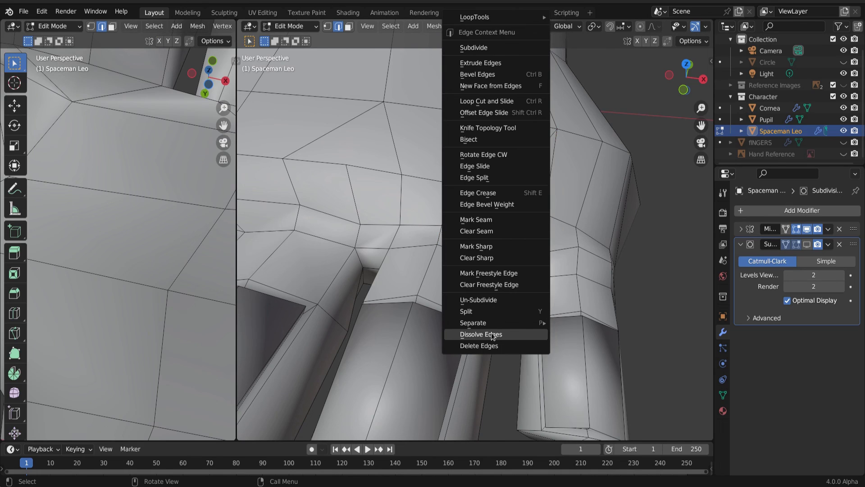
left_click(493, 336)
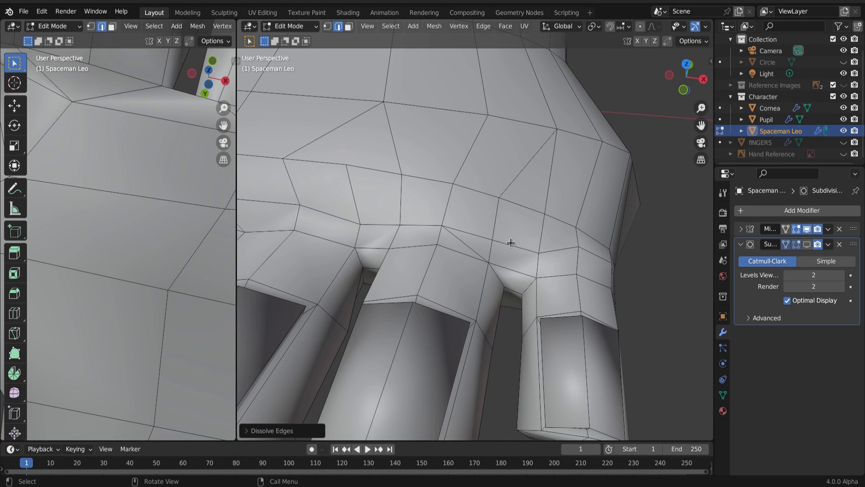
scroll(555, 239, "down", 8)
middle_click_drag(556, 239, 450, 270)
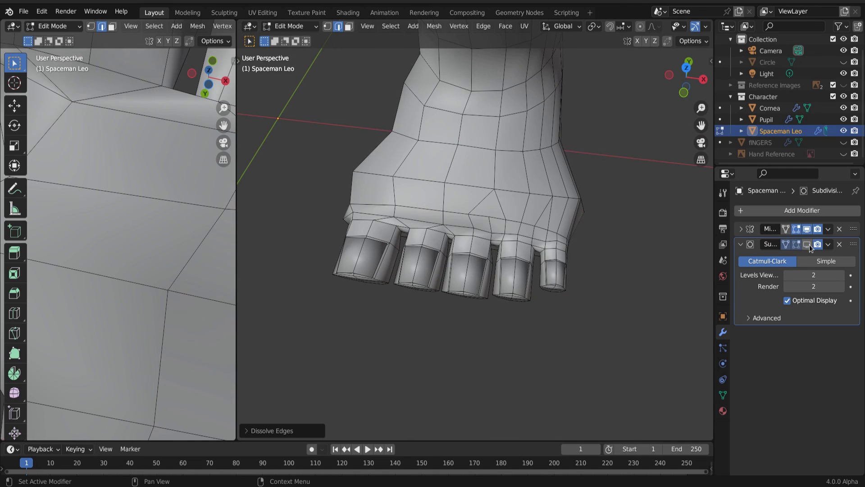